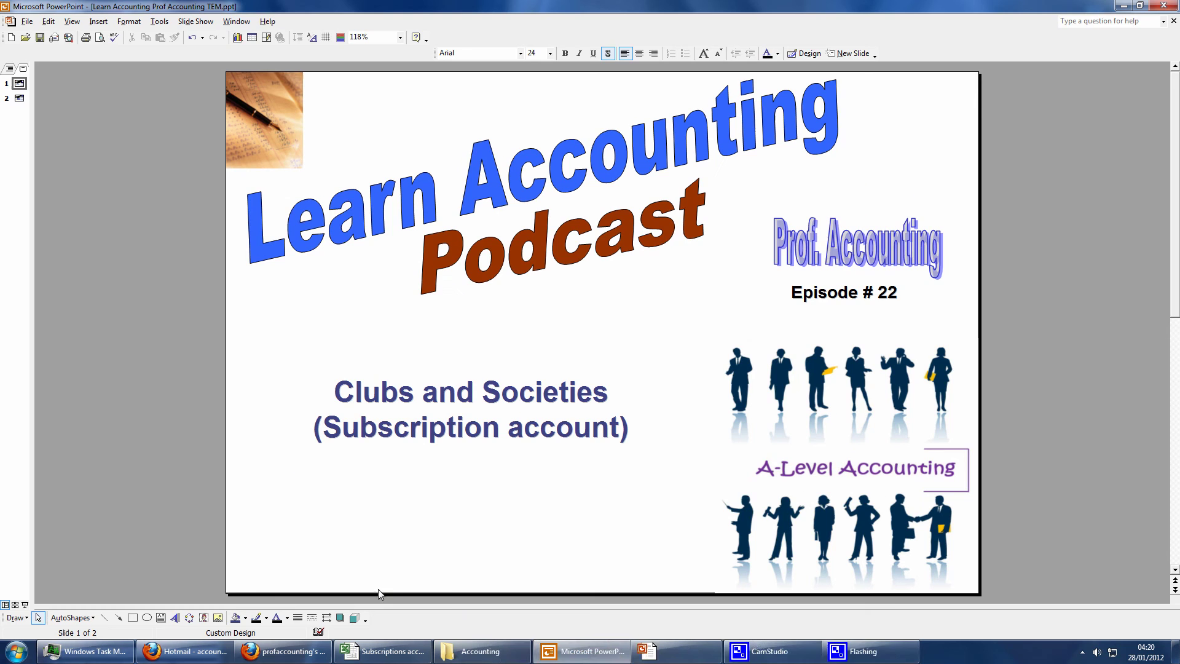
Step: Minimise the PowerPoint title slide so the Subscriptions ledger workbook shows
{"action": "left_click", "coordinate": [561, 652]}
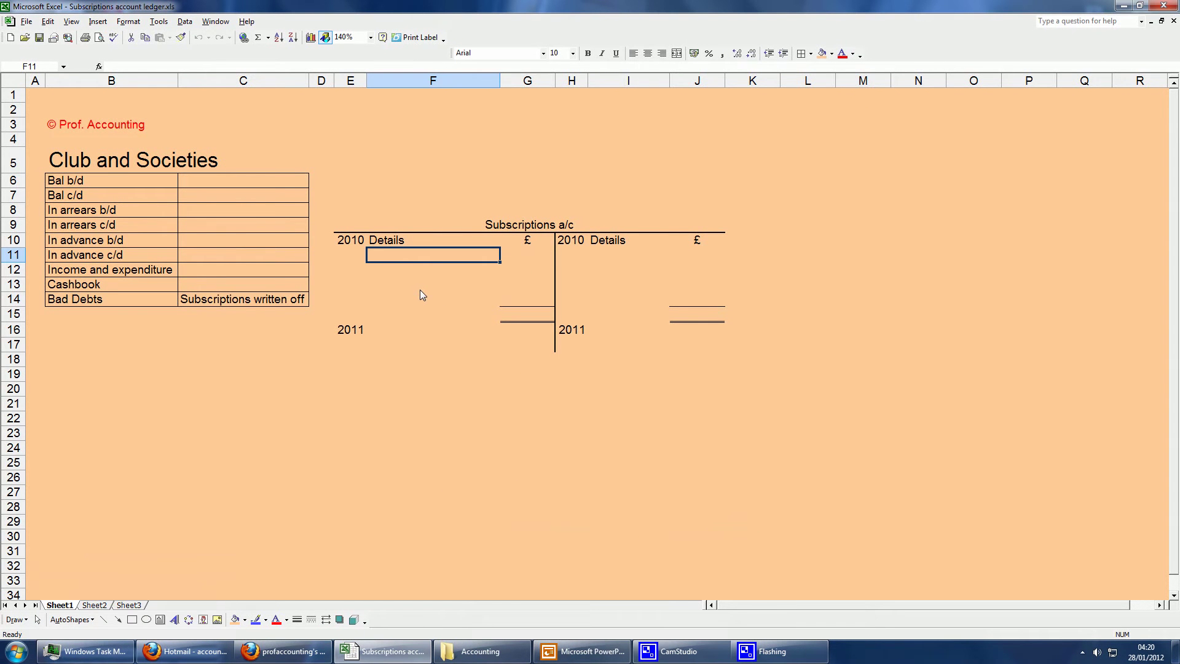
Step: Link debit-side detail cell F11 to the Bal b/d label with =B6
{"action": "left_click", "coordinate": [487, 226]}
{"action": "left_click", "coordinate": [606, 257]}
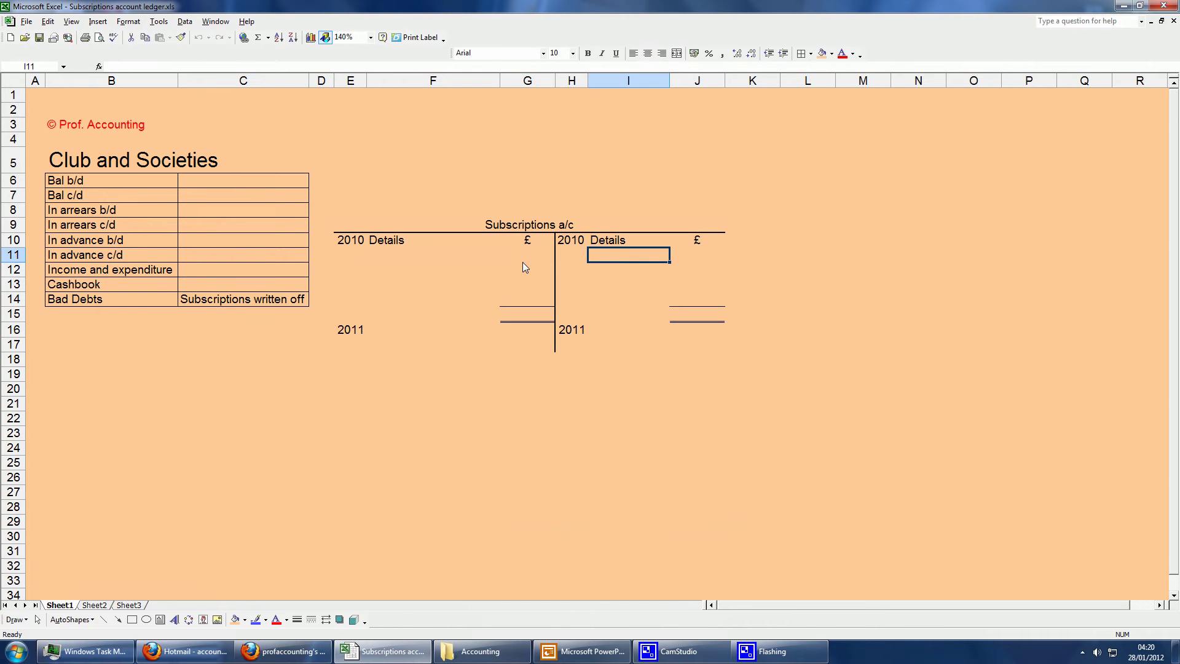
{"action": "left_click", "coordinate": [522, 258]}
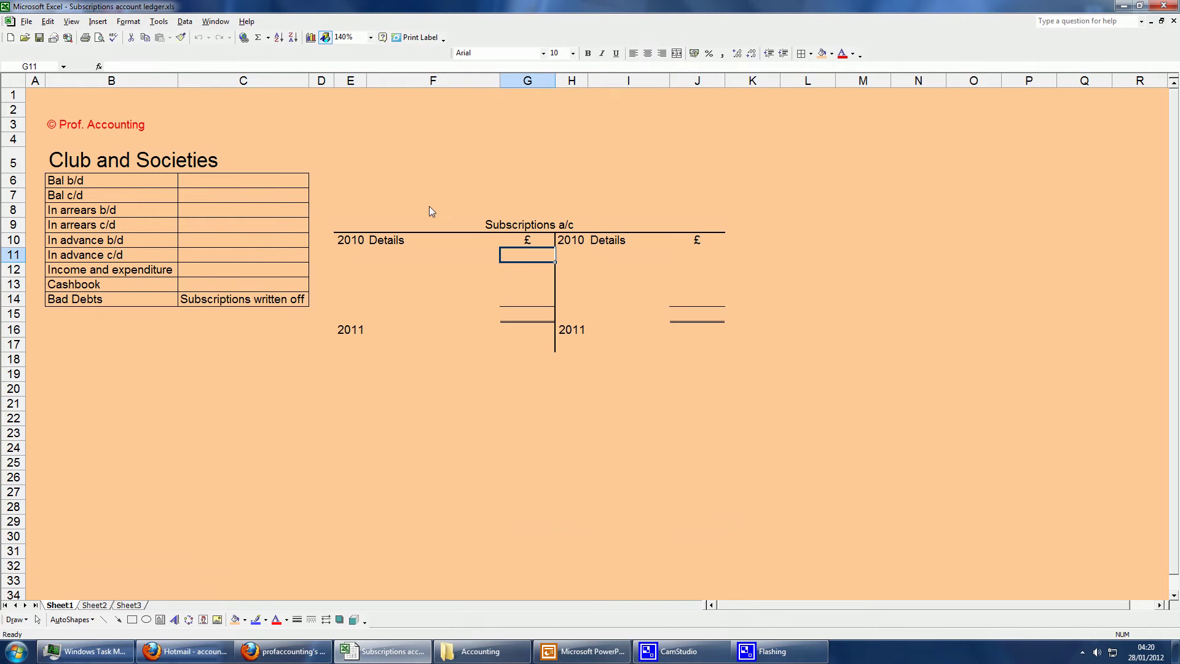
{"action": "left_click", "coordinate": [447, 214]}
{"action": "left_click", "coordinate": [616, 258]}
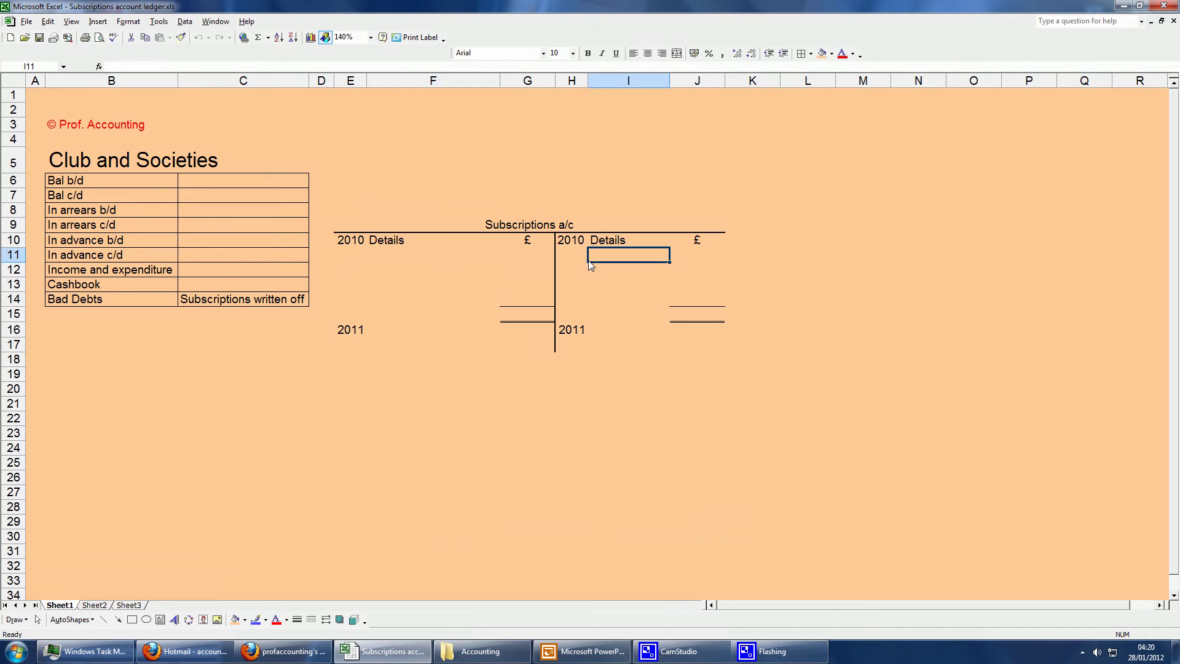
{"action": "left_click", "coordinate": [474, 253]}
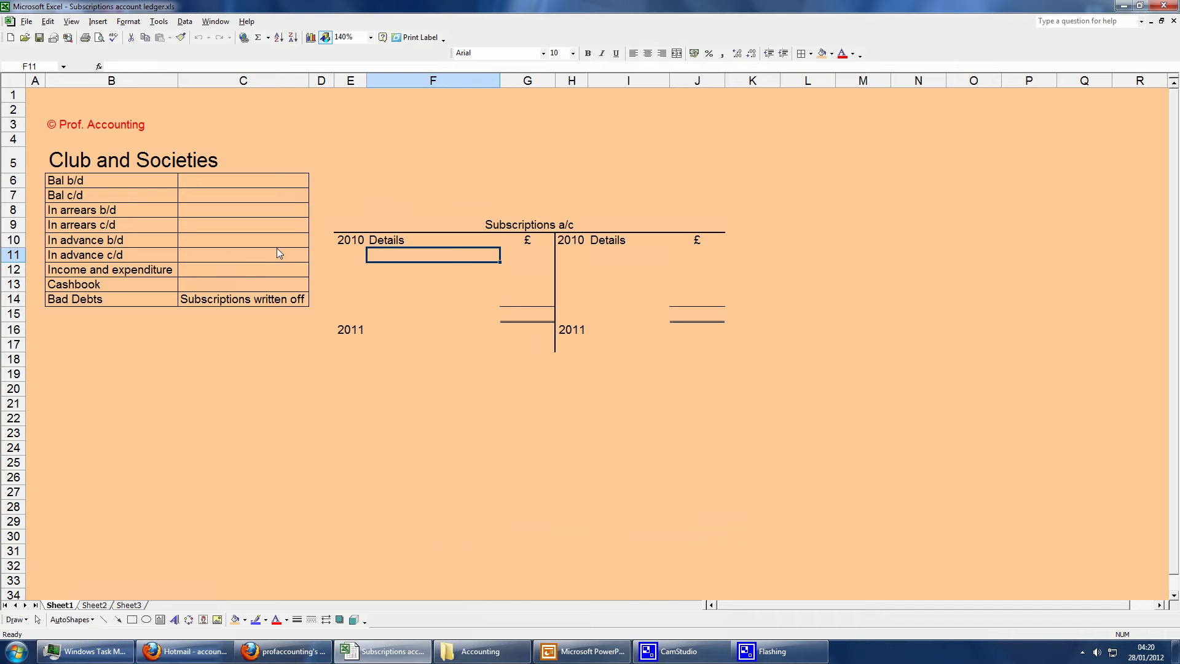
{"action": "type", "text": "="}
{"action": "left_click", "coordinate": [115, 183]}
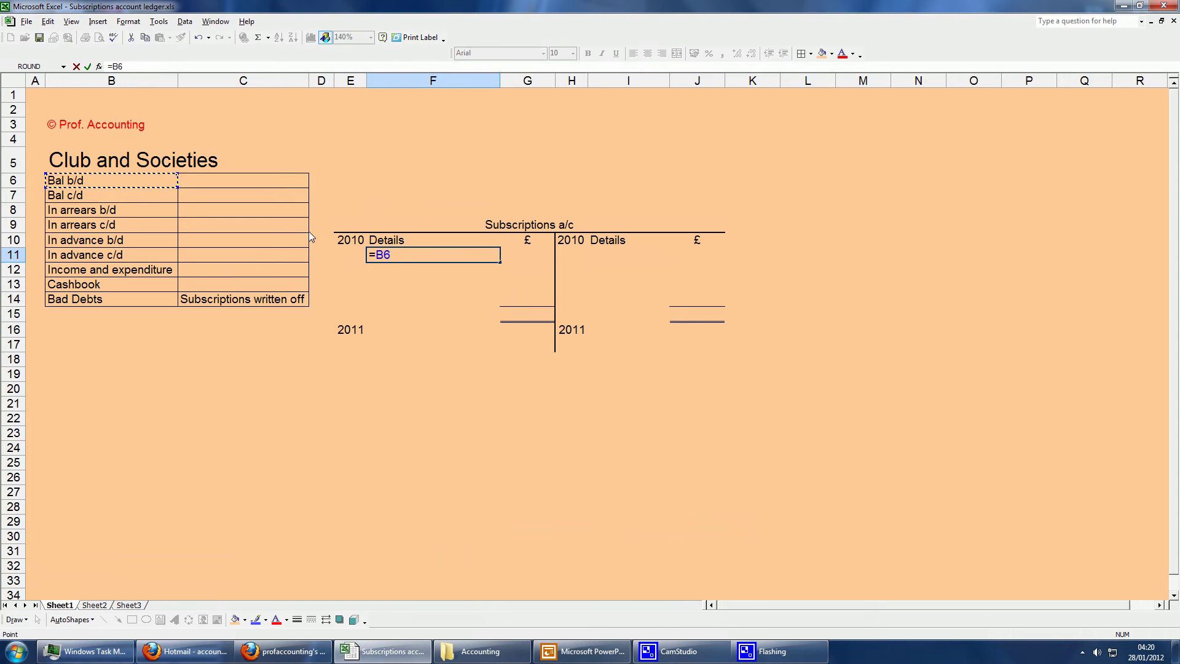
{"action": "key", "text": "Return"}
Step: Enter =B6 in credit-side cell I11 so it also reads Bal b/d
{"action": "left_click", "coordinate": [584, 258]}
{"action": "left_click", "coordinate": [605, 254]}
{"action": "type", "text": "="}
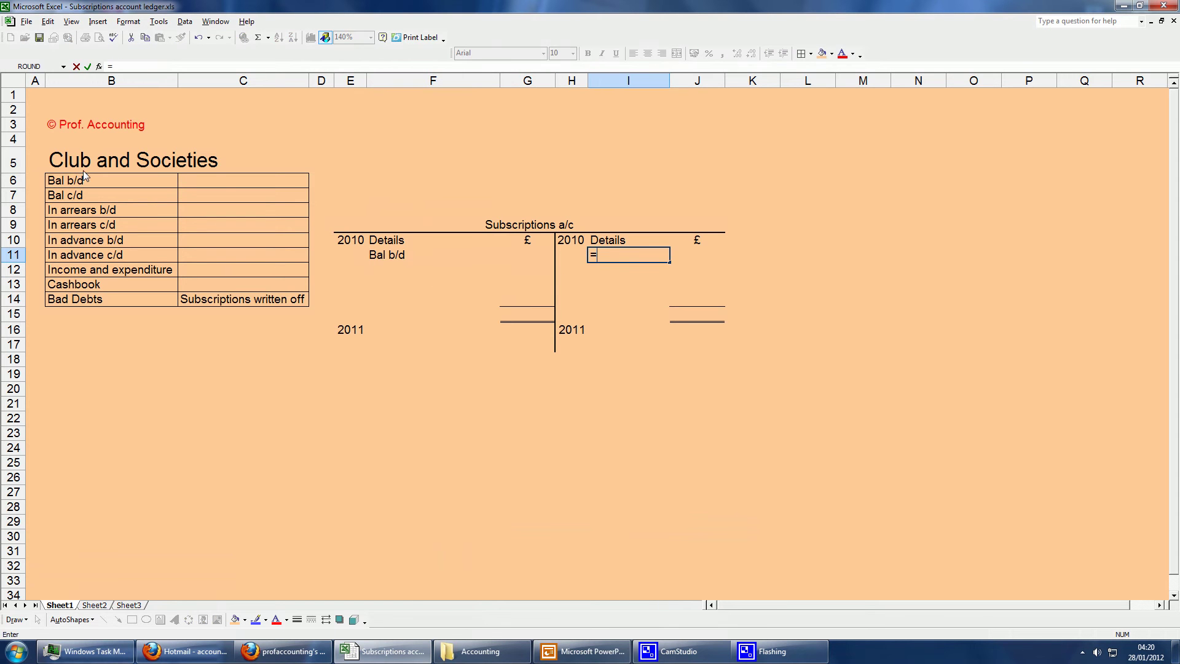
{"action": "left_click", "coordinate": [111, 181]}
{"action": "key", "text": "Return"}
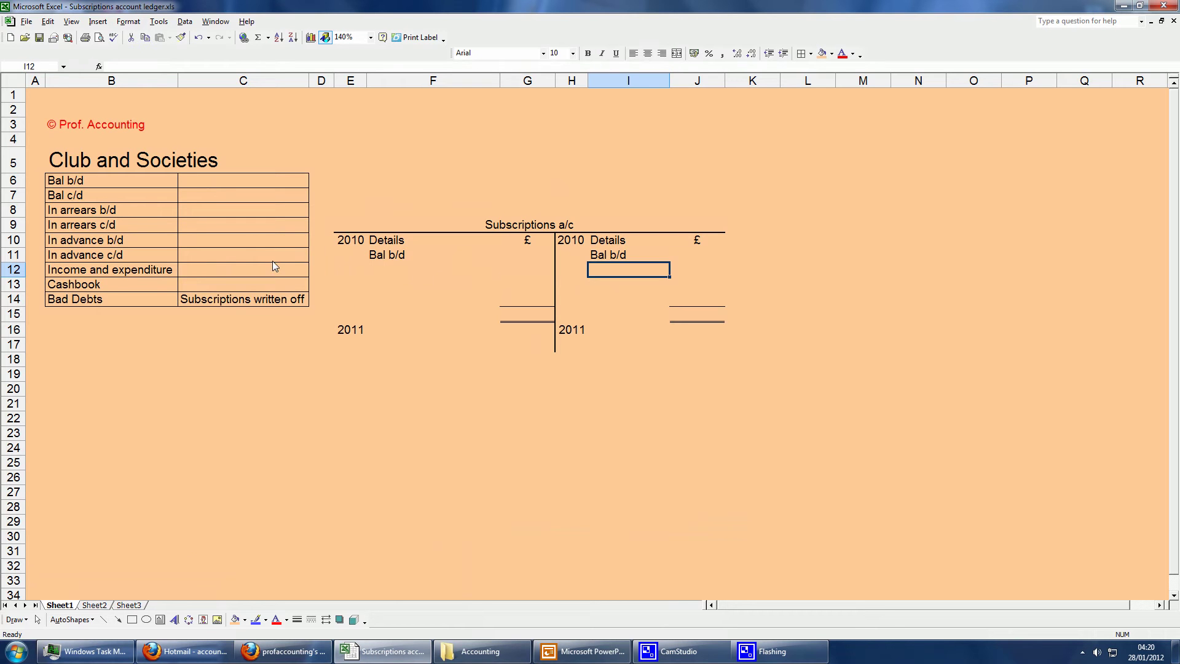
{"action": "left_click", "coordinate": [631, 259]}
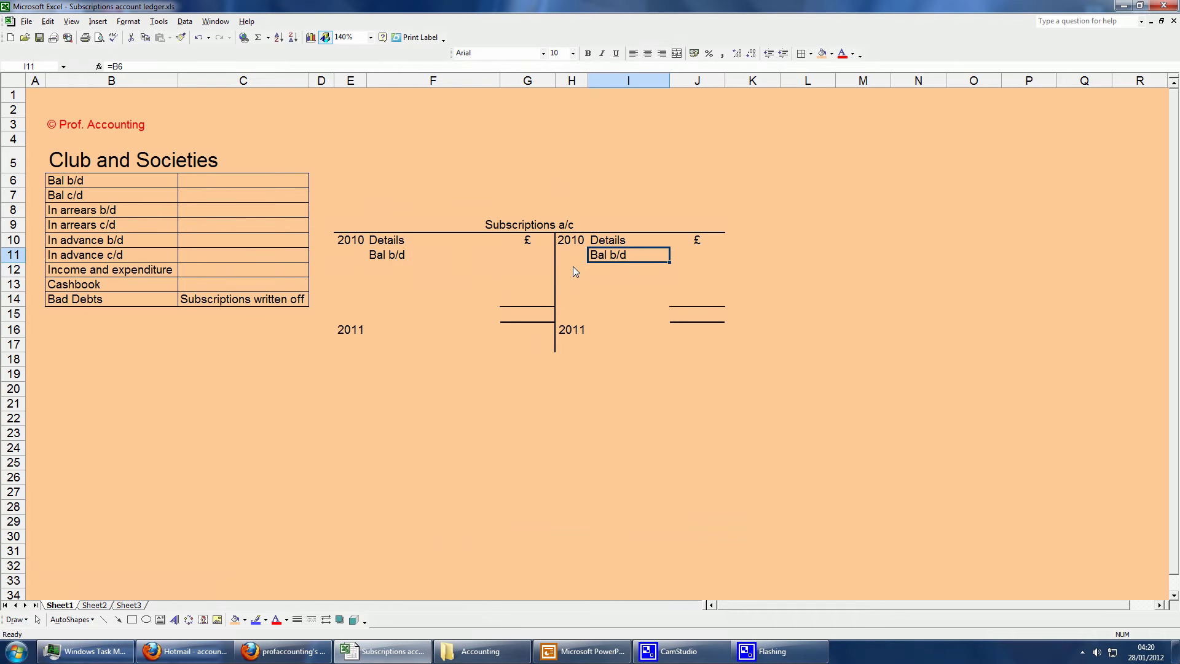
{"action": "left_click", "coordinate": [404, 257]}
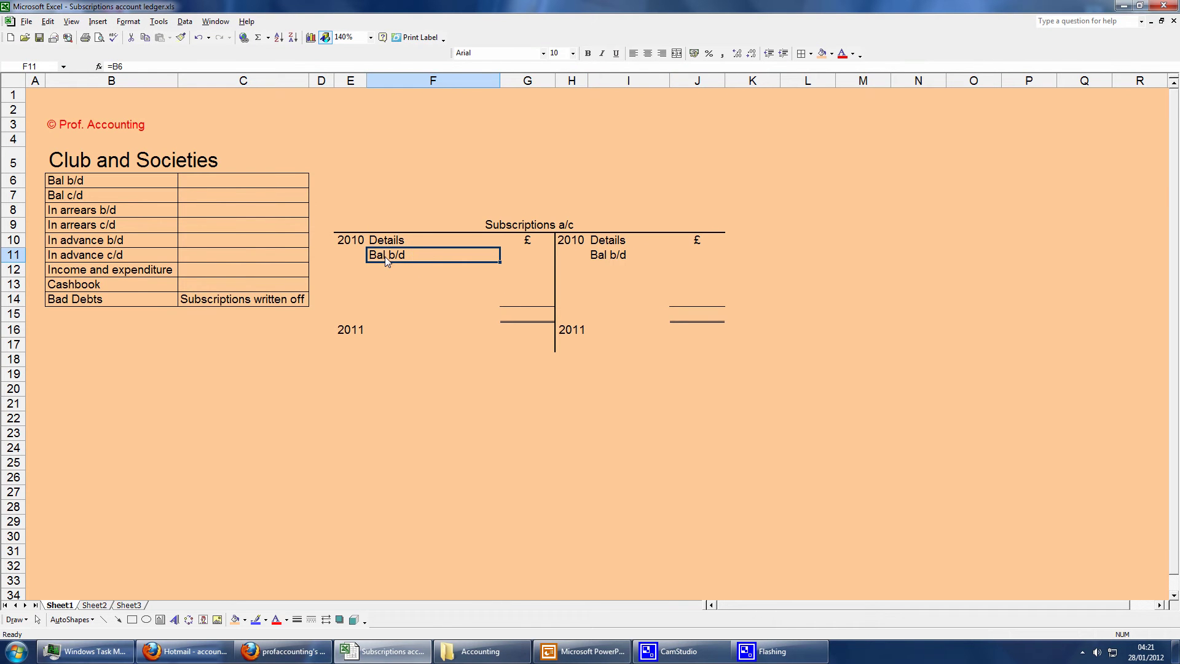
Step: Relink F11 to =B8 so the debit side reads In arrears b/d
{"action": "type", "text": "="}
{"action": "left_click", "coordinate": [114, 210]}
{"action": "key", "text": "Return"}
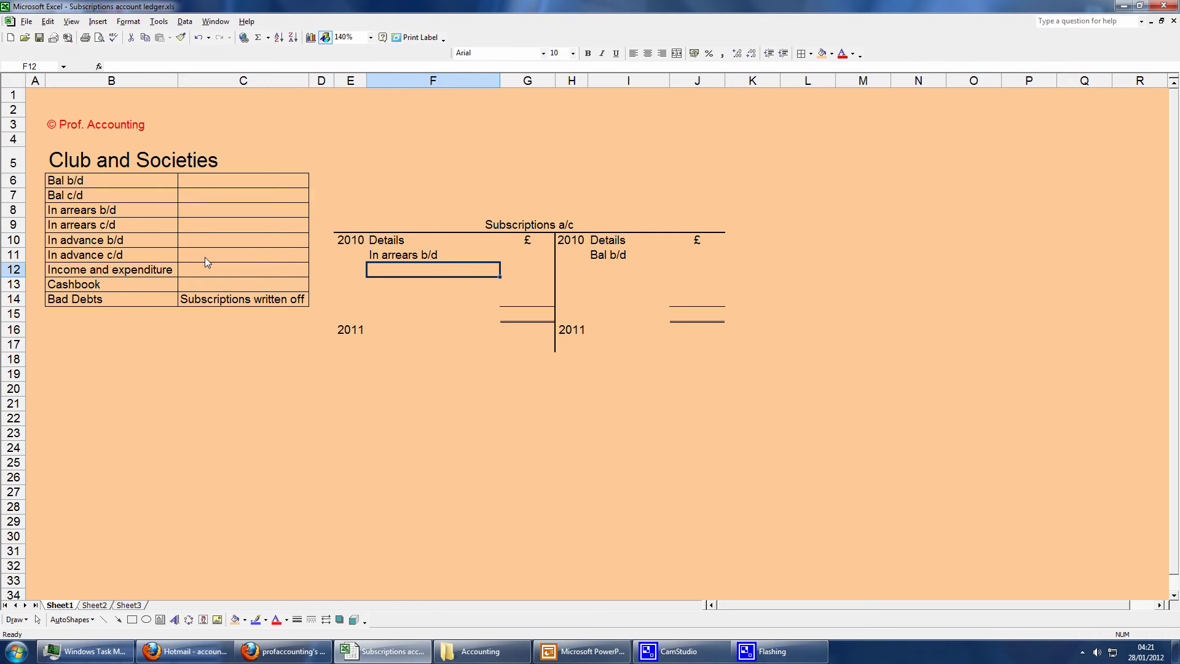
{"action": "left_click", "coordinate": [429, 284]}
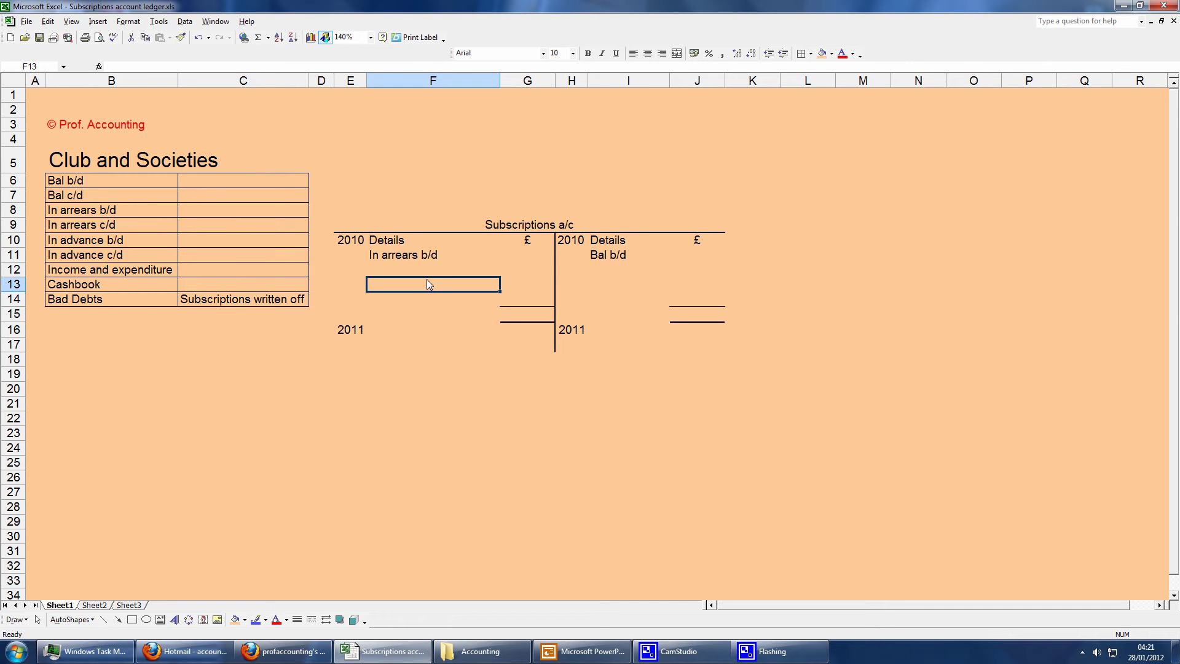
{"action": "left_click", "coordinate": [419, 258]}
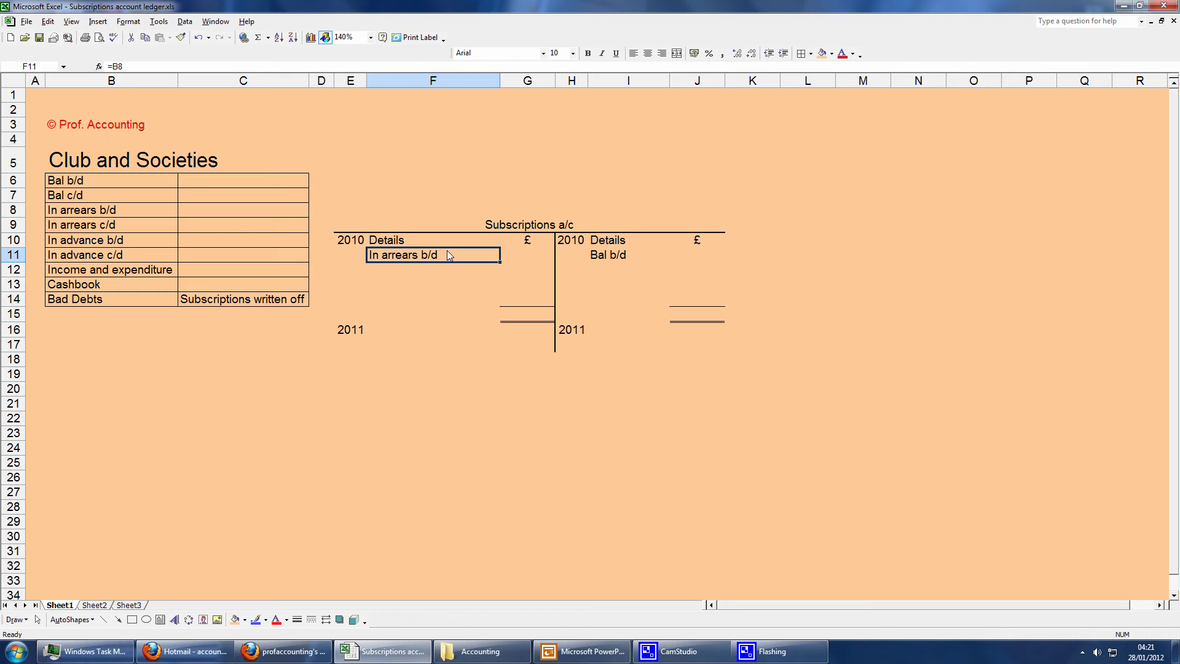
Step: Relink I11 to =B10 so the credit side reads In advance b/d
{"action": "left_click", "coordinate": [591, 259]}
{"action": "type", "text": "="}
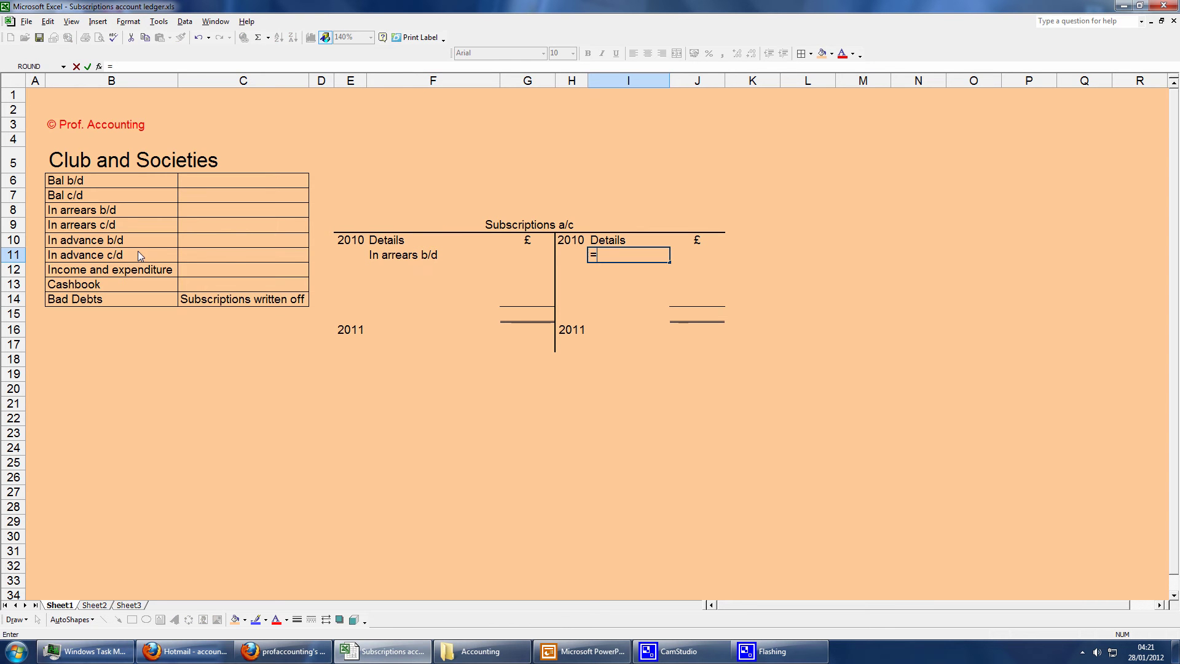
{"action": "left_click", "coordinate": [122, 245]}
{"action": "key", "text": "Return"}
{"action": "left_click", "coordinate": [652, 294]}
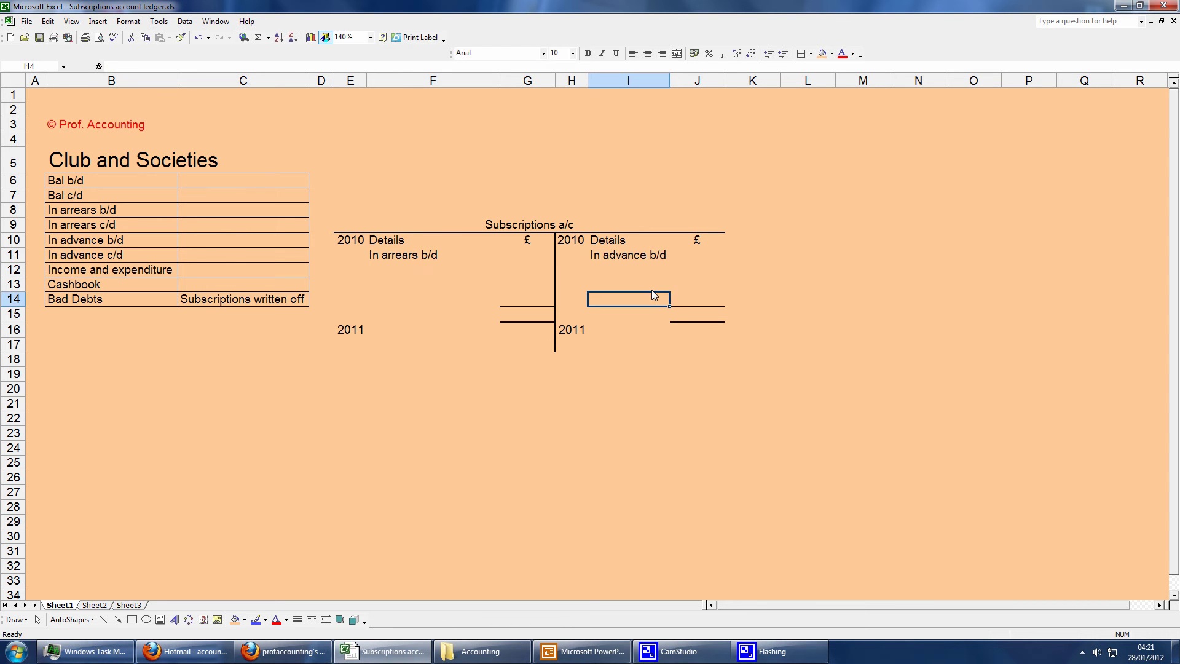
{"action": "left_click", "coordinate": [639, 259]}
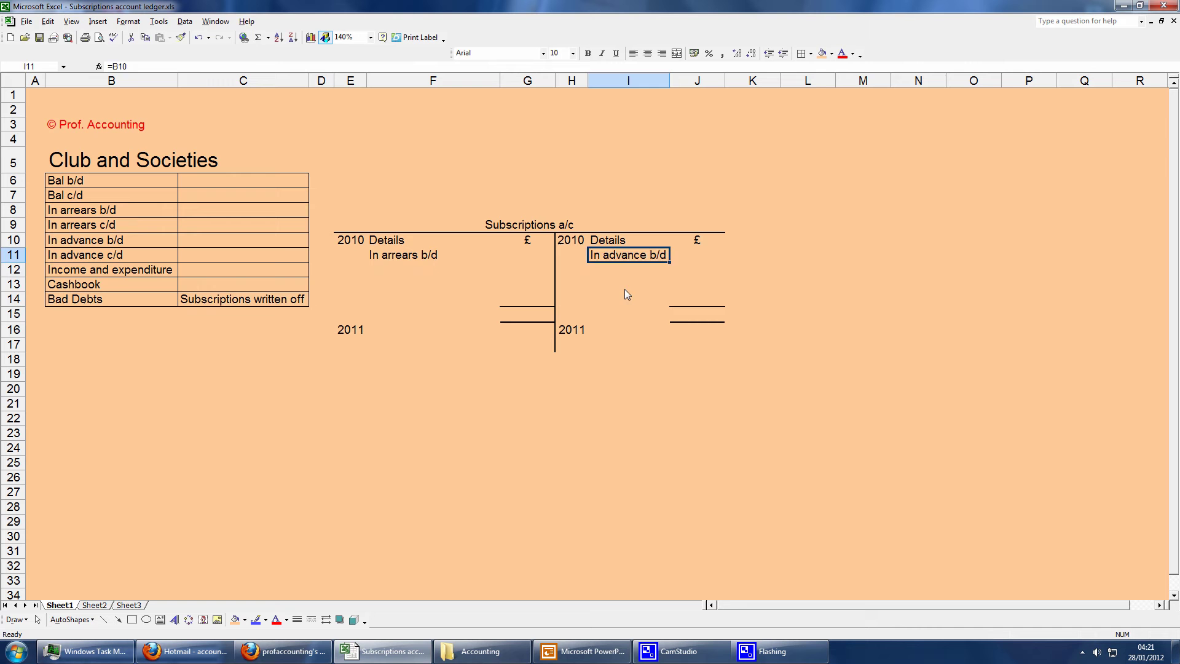
{"action": "left_click", "coordinate": [625, 286]}
{"action": "left_click", "coordinate": [638, 272]}
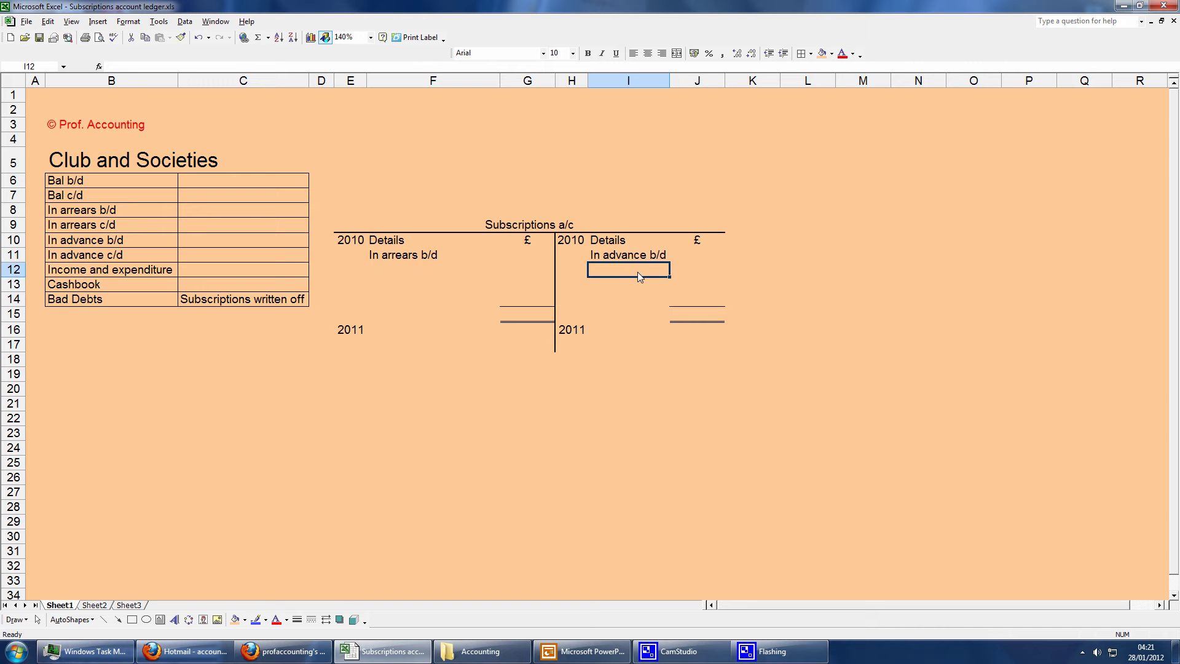
{"action": "left_click", "coordinate": [627, 290]}
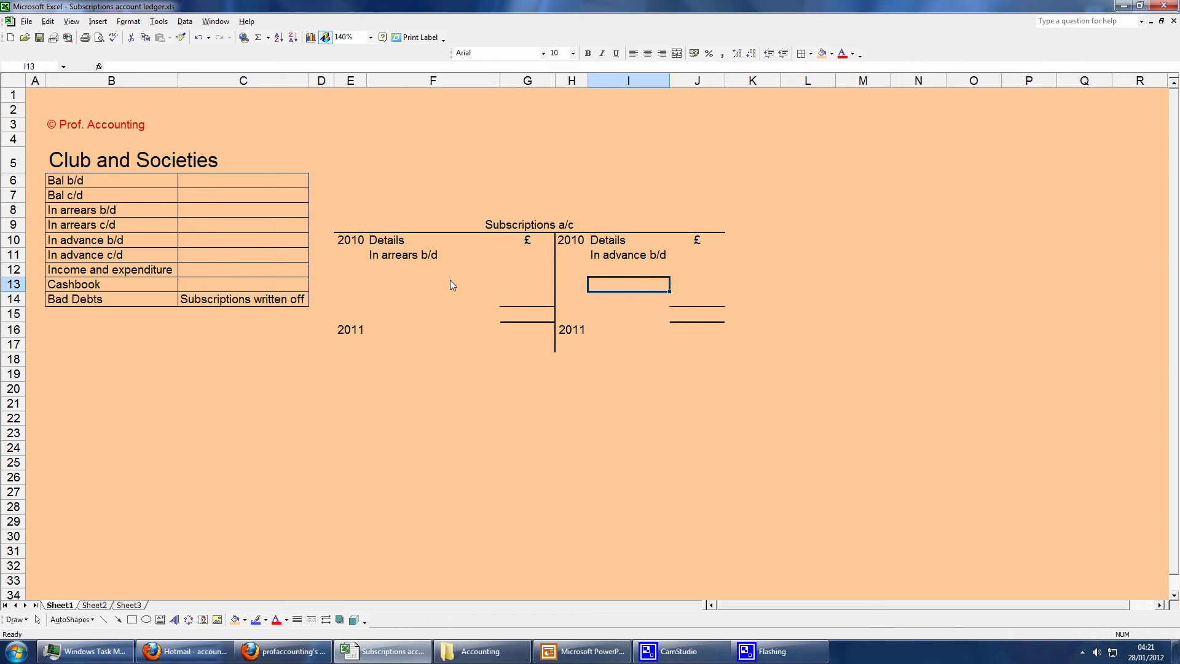
Step: Enter In advance c/d (=B11) in F13 and bring it down in I17 (=I11)
{"action": "left_click", "coordinate": [398, 289]}
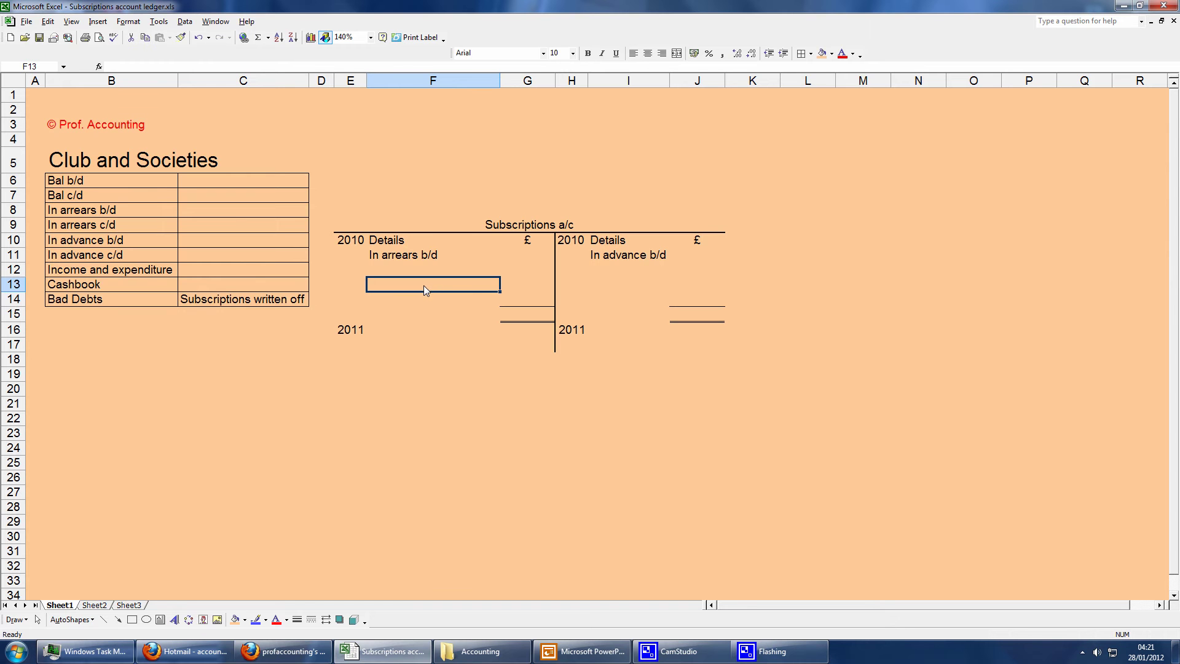
{"action": "type", "text": "="}
{"action": "left_click", "coordinate": [117, 258]}
{"action": "key", "text": "Return"}
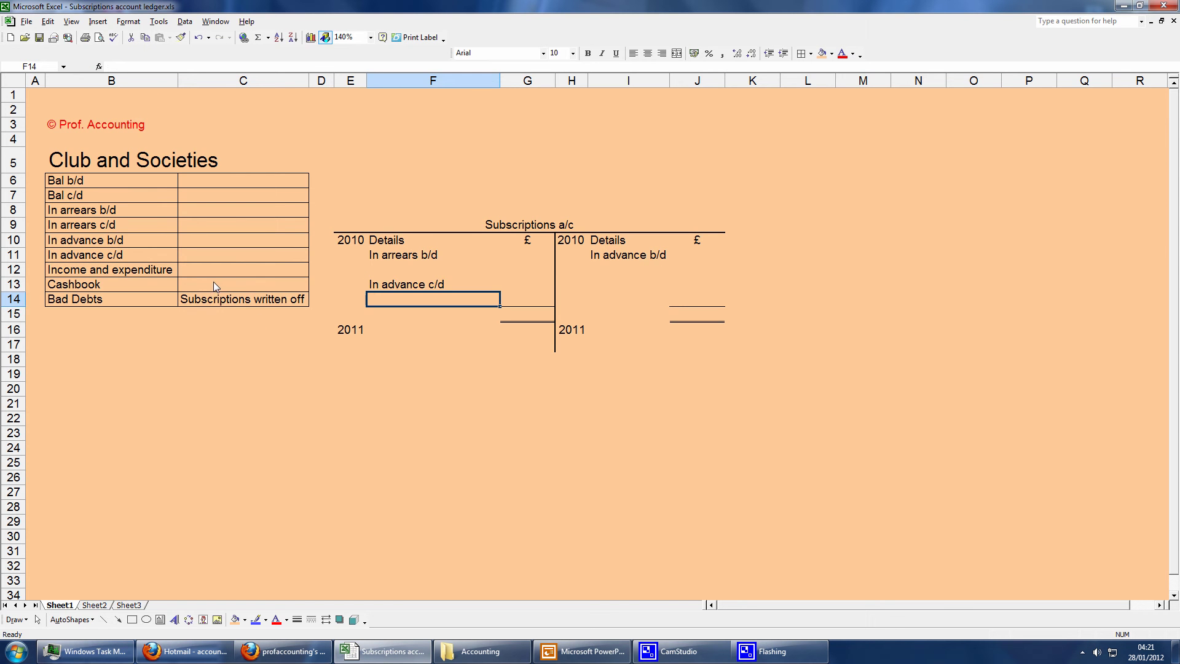
{"action": "left_click", "coordinate": [615, 348]}
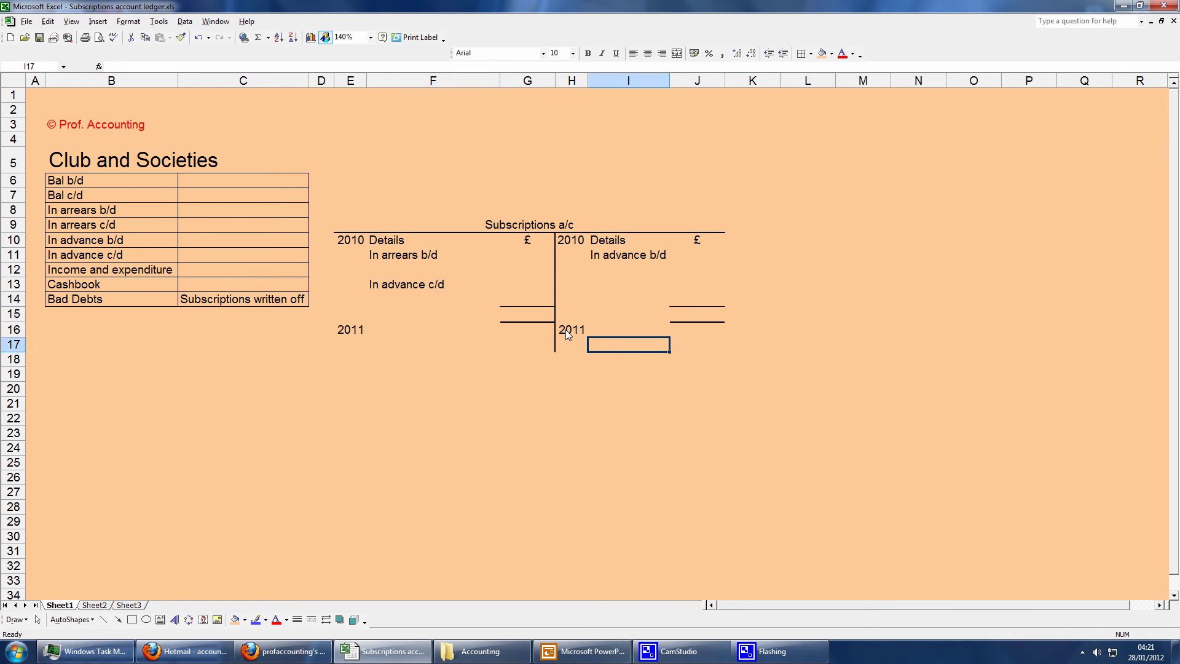
{"action": "type", "text": "="}
{"action": "left_click", "coordinate": [609, 255]}
{"action": "key", "text": "Return"}
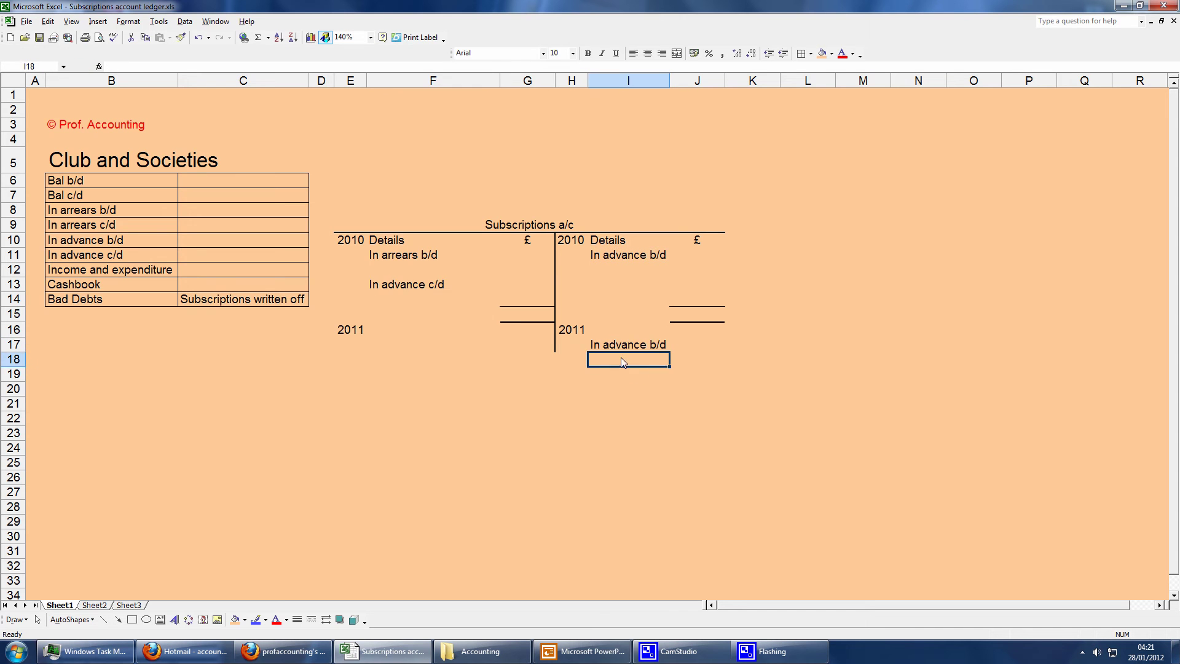
{"action": "left_click", "coordinate": [447, 289]}
{"action": "left_click", "coordinate": [629, 346]}
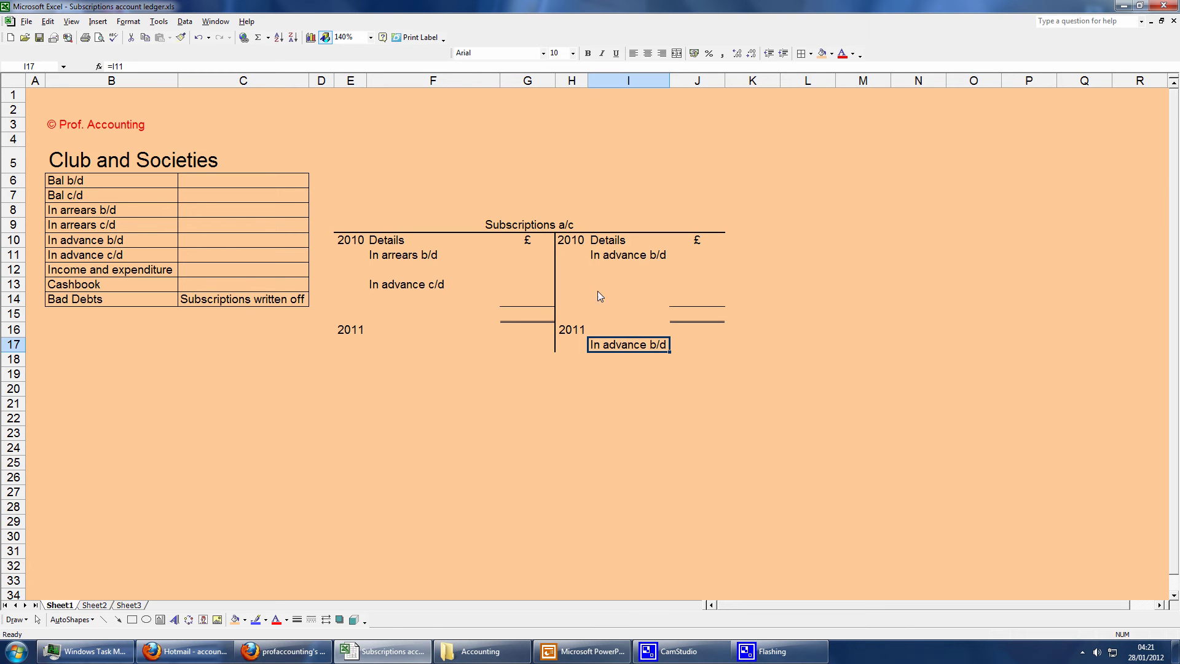
Step: Enter In arrears c/d (=B9) in I13 and bring it down in F17 (=F11)
{"action": "left_click", "coordinate": [615, 290]}
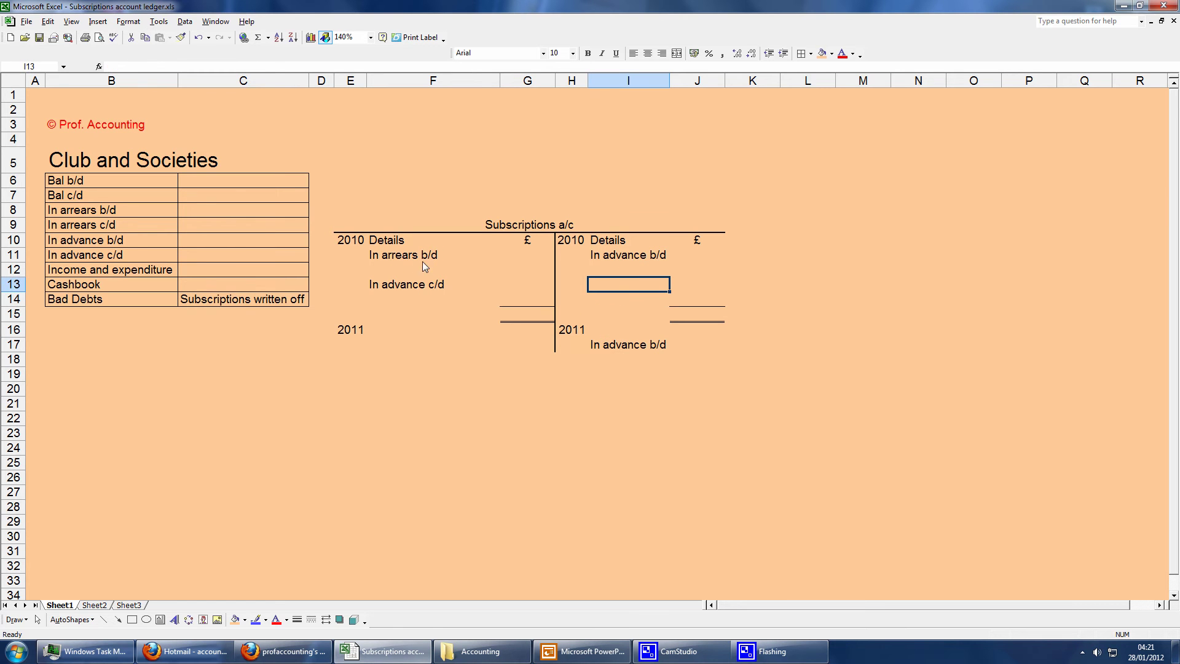
{"action": "type", "text": "="}
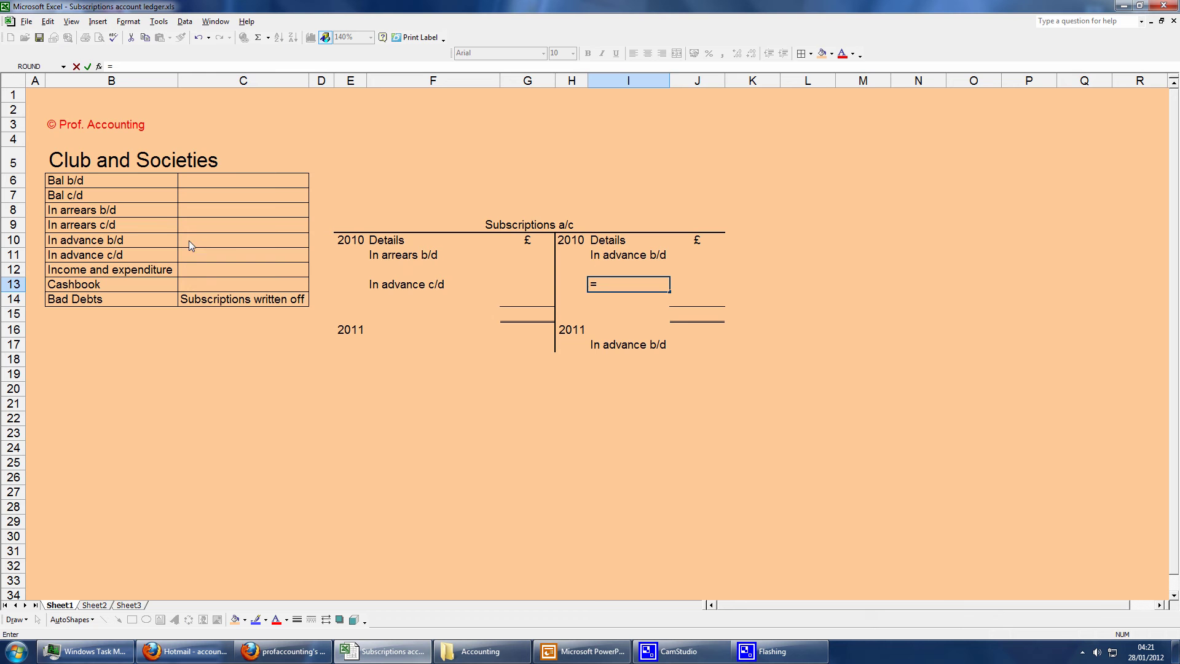
{"action": "left_click", "coordinate": [129, 227]}
{"action": "key", "text": "Return"}
{"action": "key", "text": "Up"}
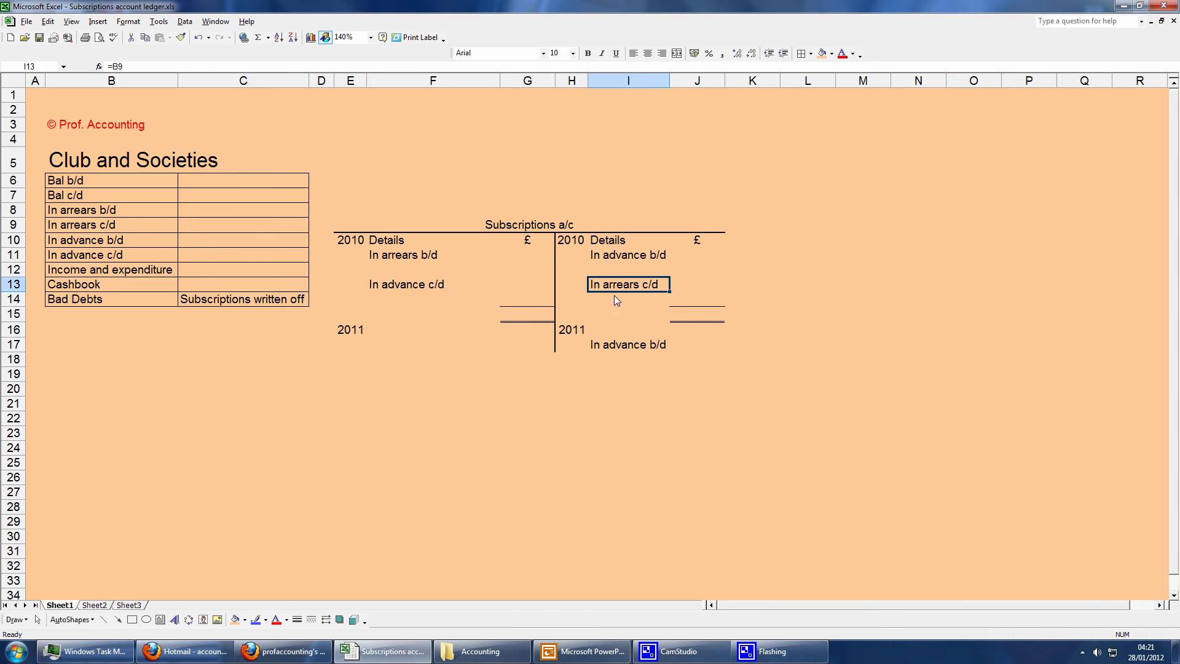
{"action": "left_click", "coordinate": [406, 347]}
{"action": "type", "text": "="}
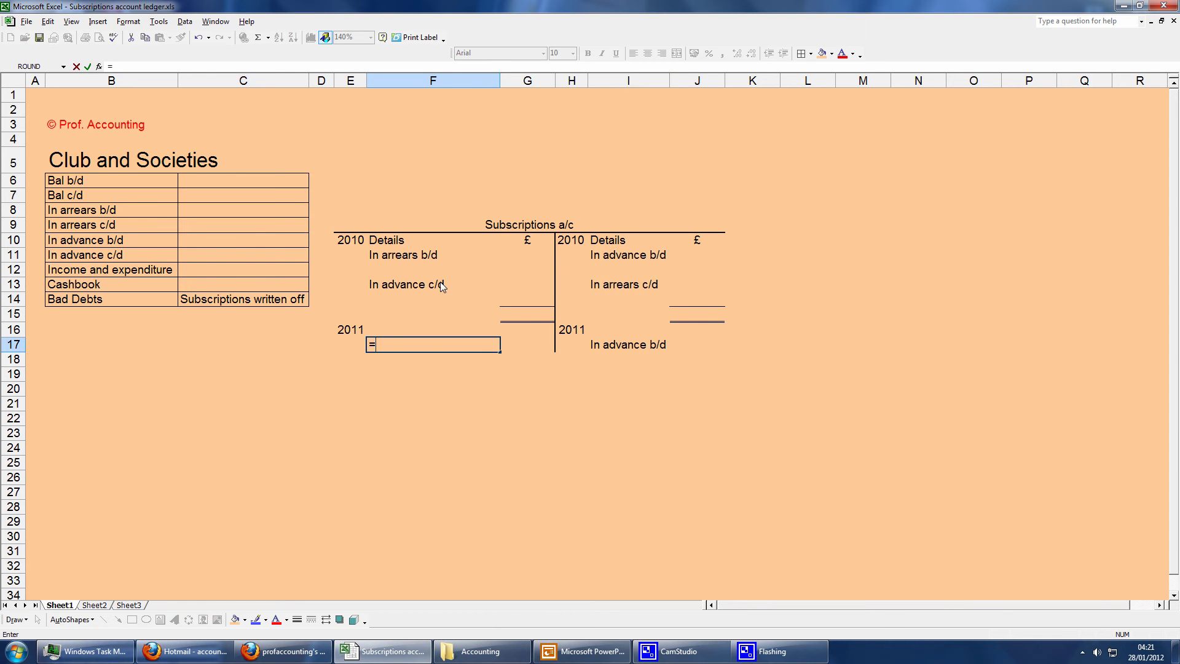
{"action": "left_click", "coordinate": [414, 256]}
{"action": "key", "text": "Return"}
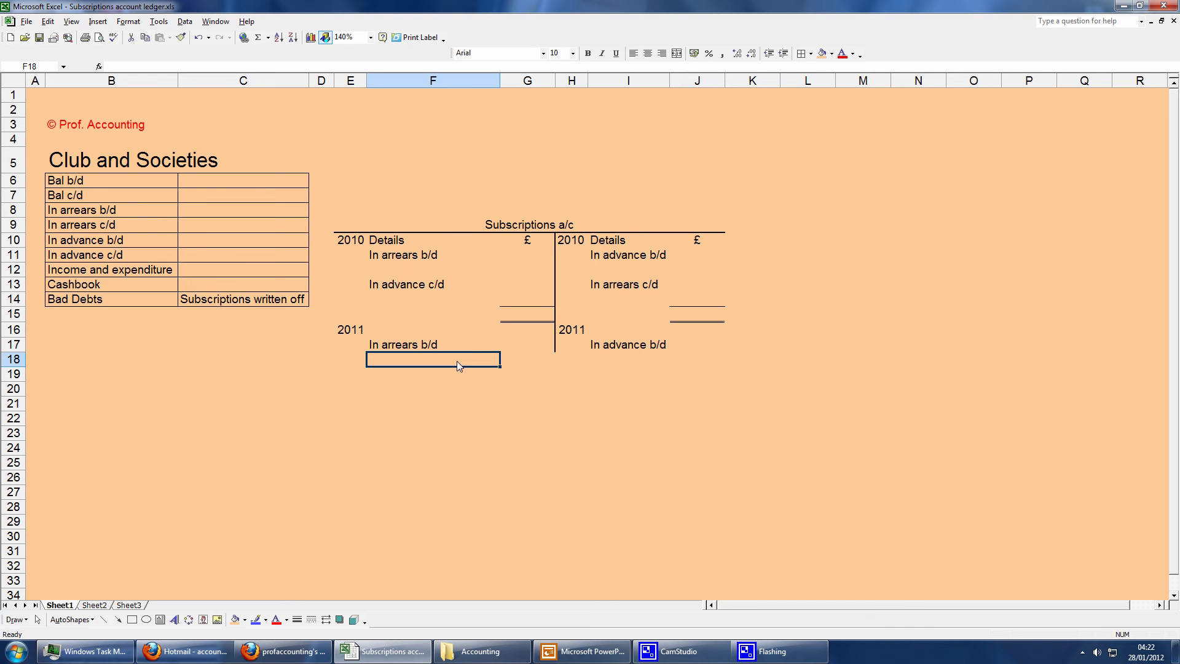
{"action": "left_click_drag", "start_coordinate": [424, 349], "coordinate": [614, 346]}
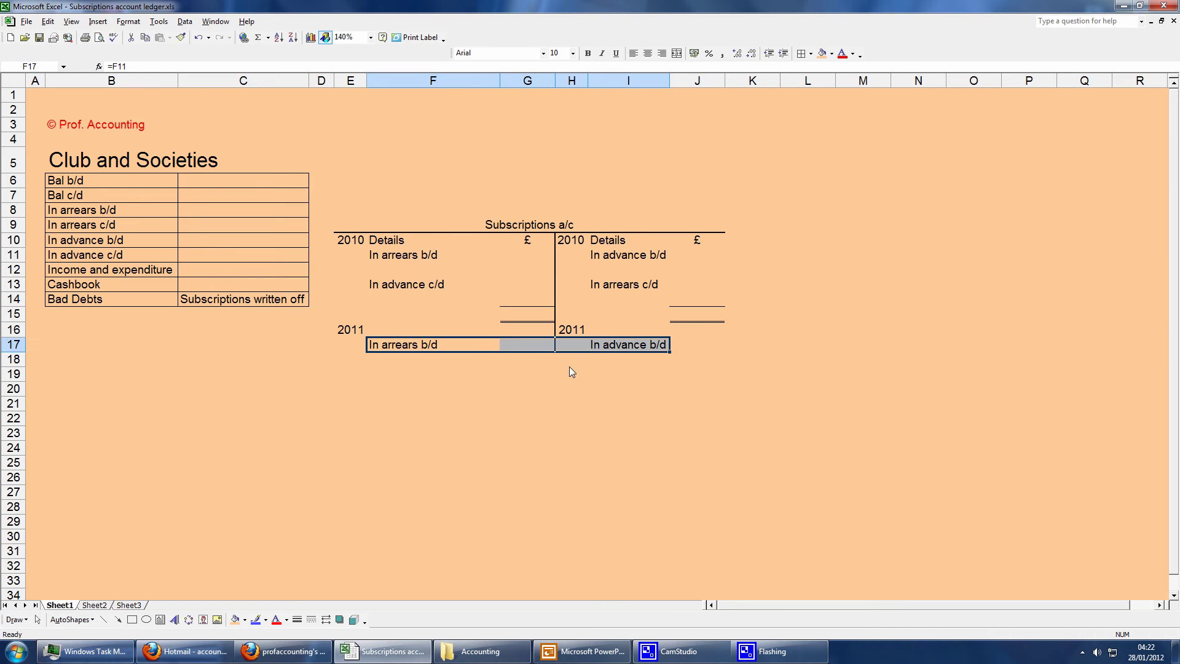
{"action": "left_click", "coordinate": [530, 362]}
{"action": "left_click_drag", "start_coordinate": [436, 348], "coordinate": [613, 352]}
{"action": "left_click", "coordinate": [572, 389]}
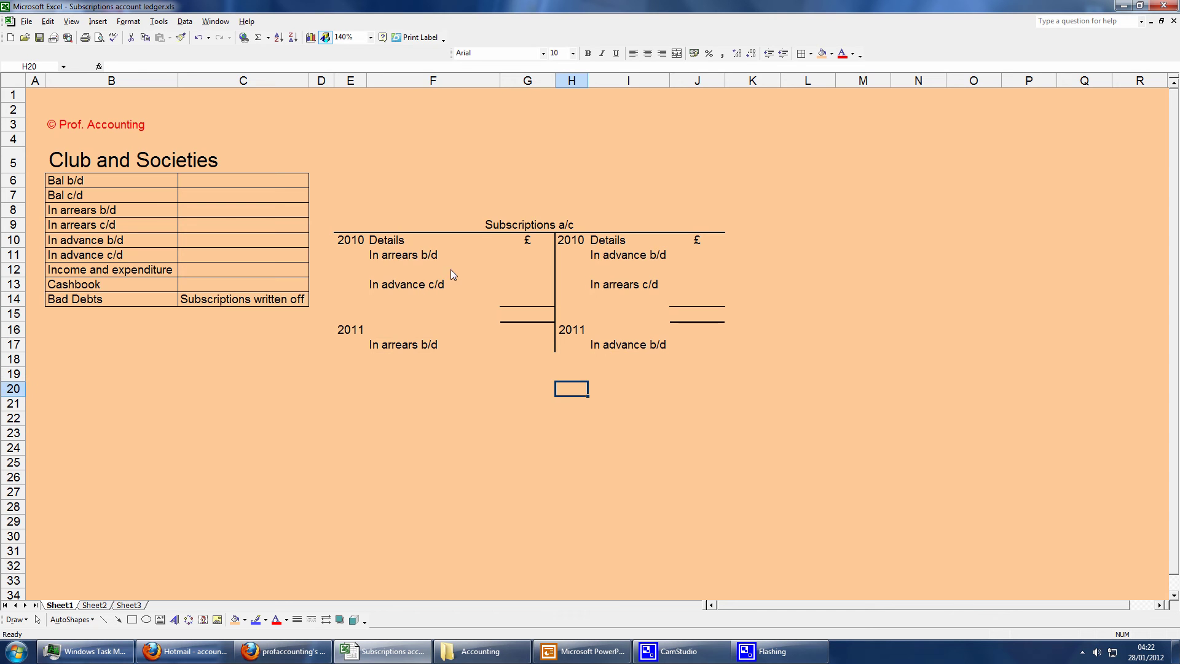
{"action": "left_click", "coordinate": [411, 270]}
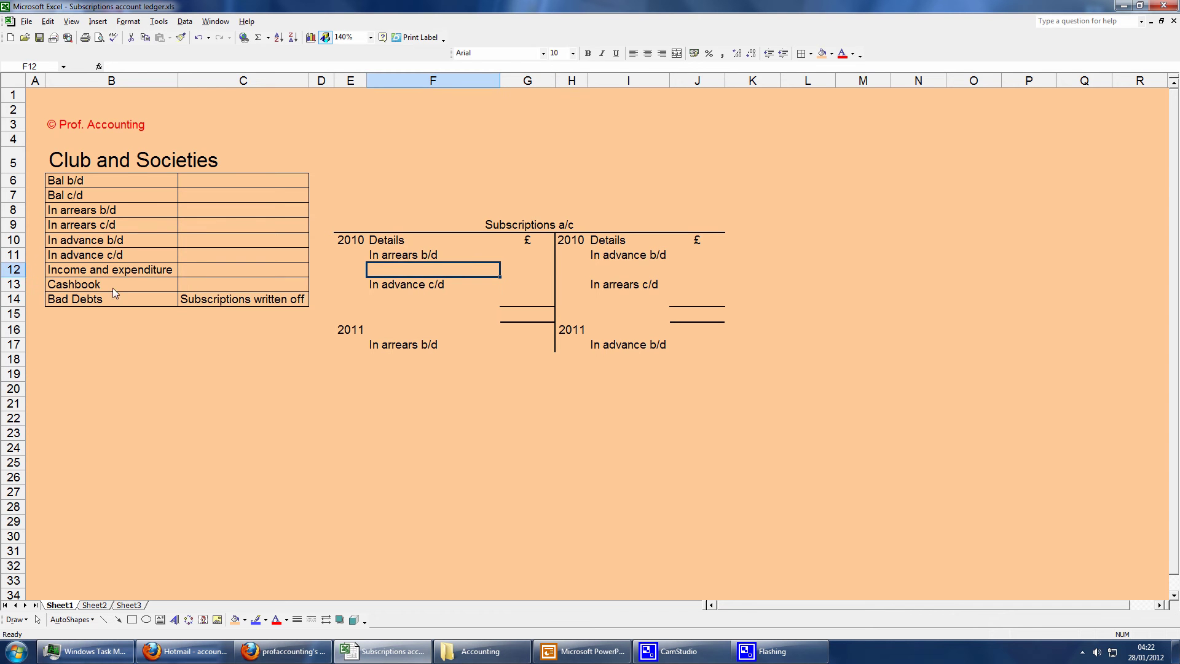
{"action": "left_click", "coordinate": [96, 285]}
{"action": "left_click", "coordinate": [100, 304]}
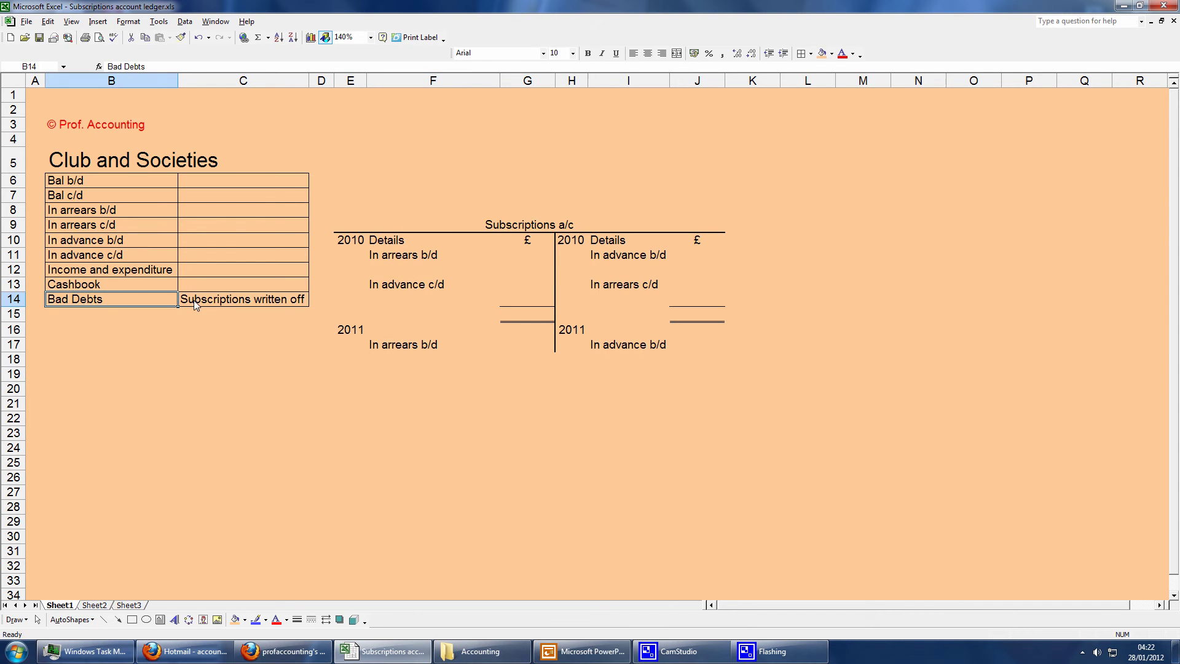
{"action": "left_click", "coordinate": [213, 305]}
{"action": "left_click", "coordinate": [139, 275]}
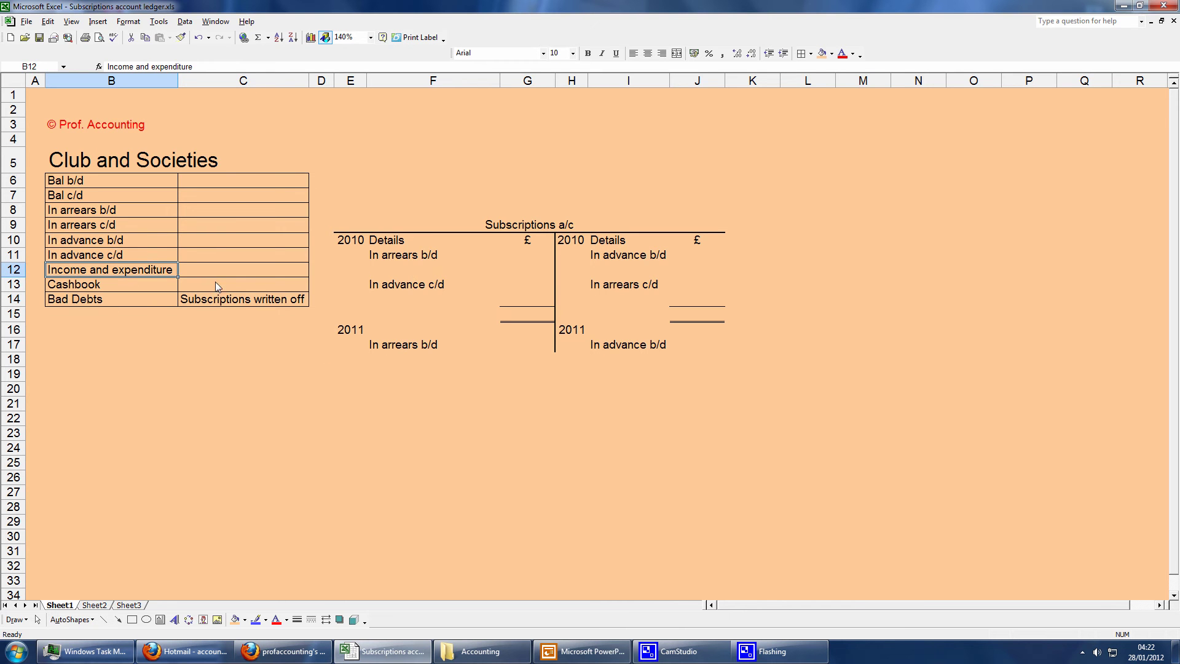
{"action": "left_click", "coordinate": [124, 294]}
{"action": "left_click", "coordinate": [128, 288]}
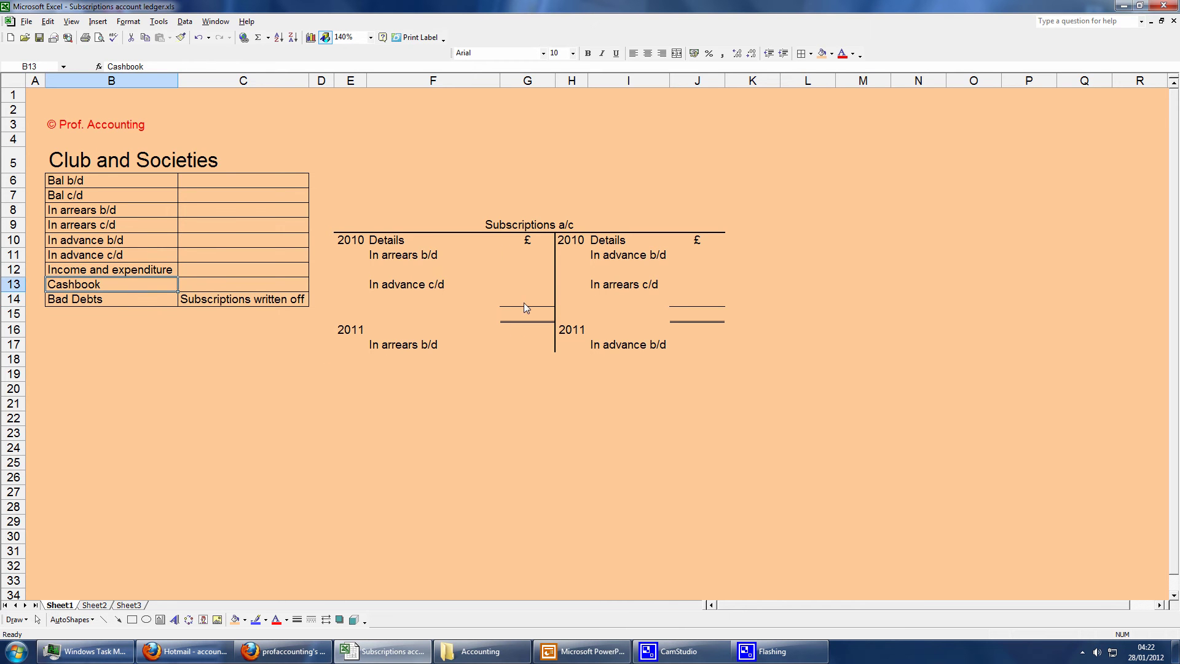
{"action": "left_click", "coordinate": [602, 270]}
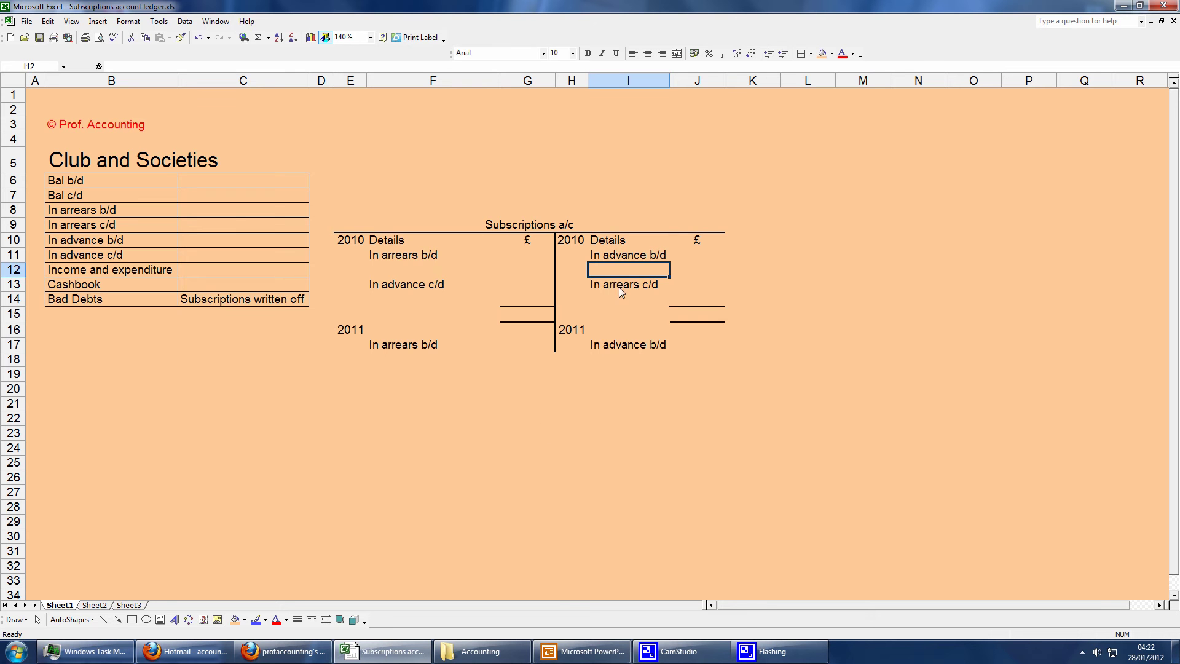
Step: Add Cashbook (=B13) as the second credit-side detail in I12
{"action": "type", "text": "="}
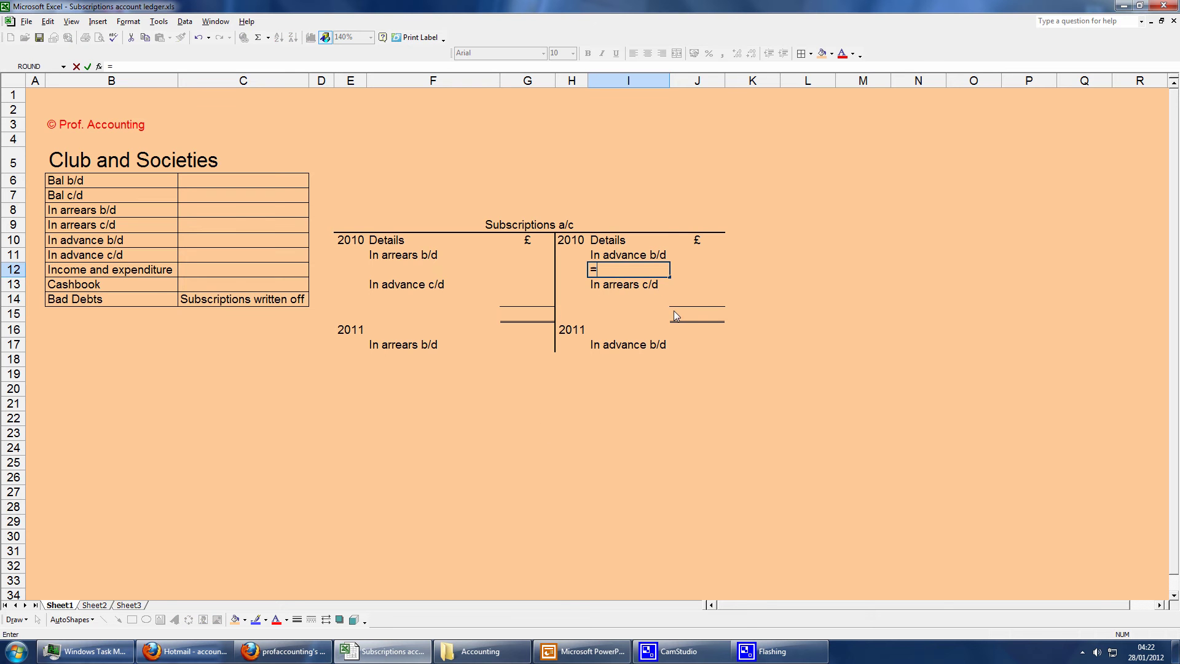
{"action": "left_click", "coordinate": [89, 287]}
{"action": "key", "text": "Return"}
{"action": "left_click", "coordinate": [711, 380]}
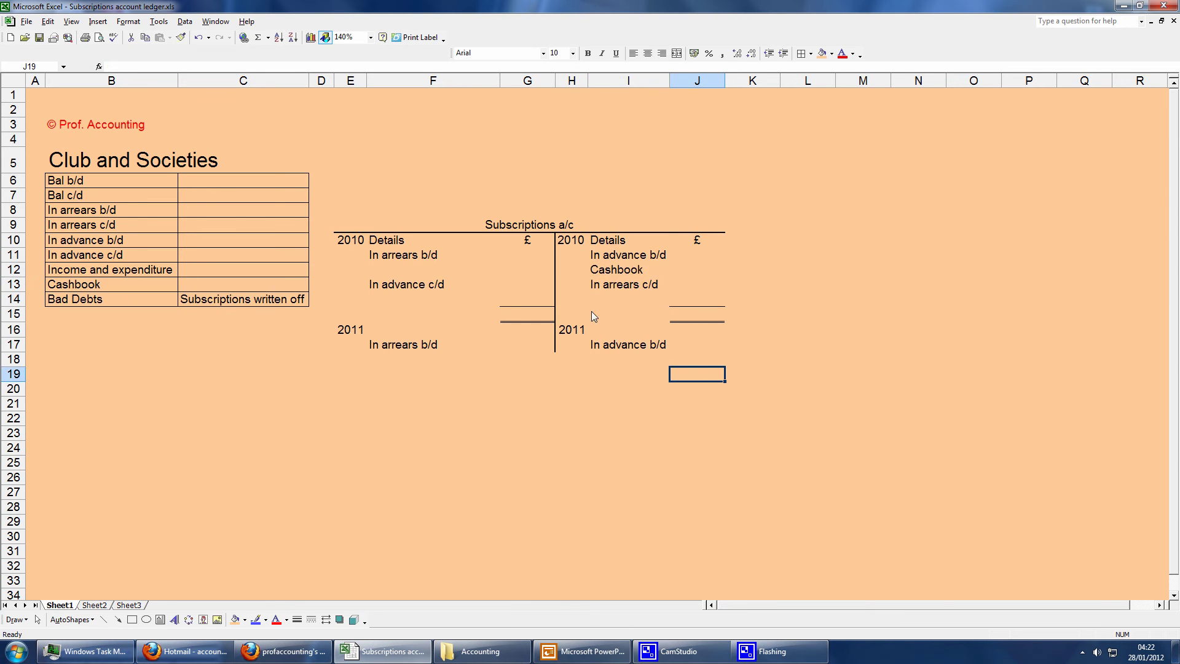
Step: Move In arrears c/d down to I14 and enter Bad Debts (=B14) in I13
{"action": "left_click", "coordinate": [610, 286]}
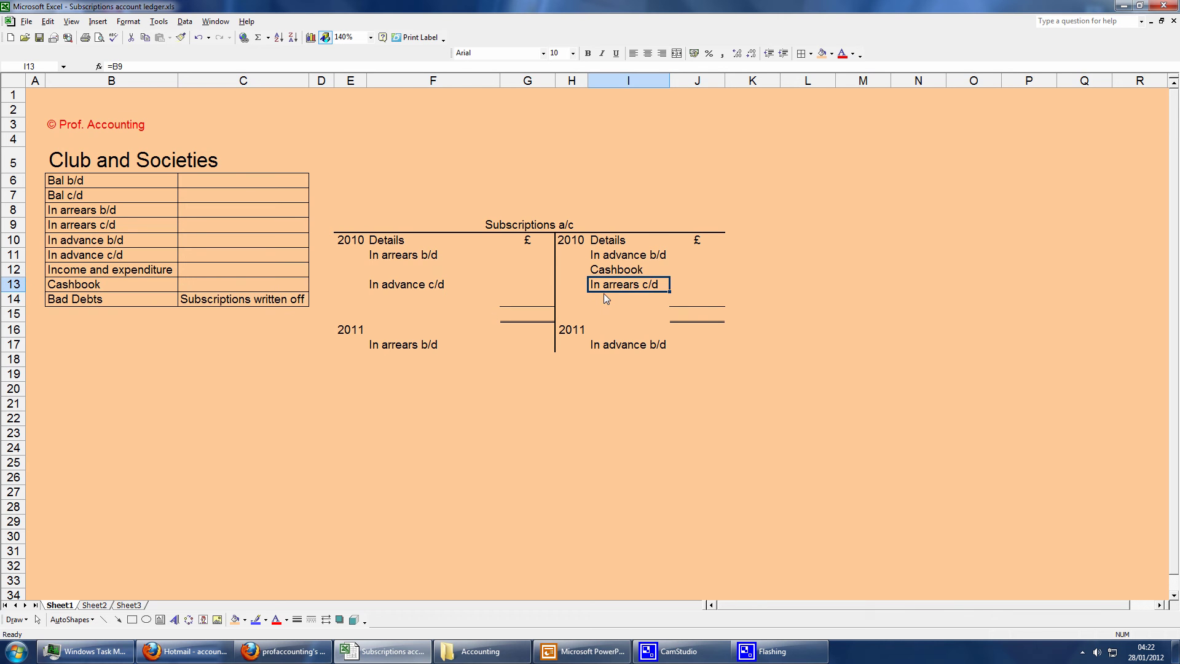
{"action": "left_click_drag", "start_coordinate": [604, 293], "coordinate": [605, 307]}
{"action": "left_click", "coordinate": [580, 370]}
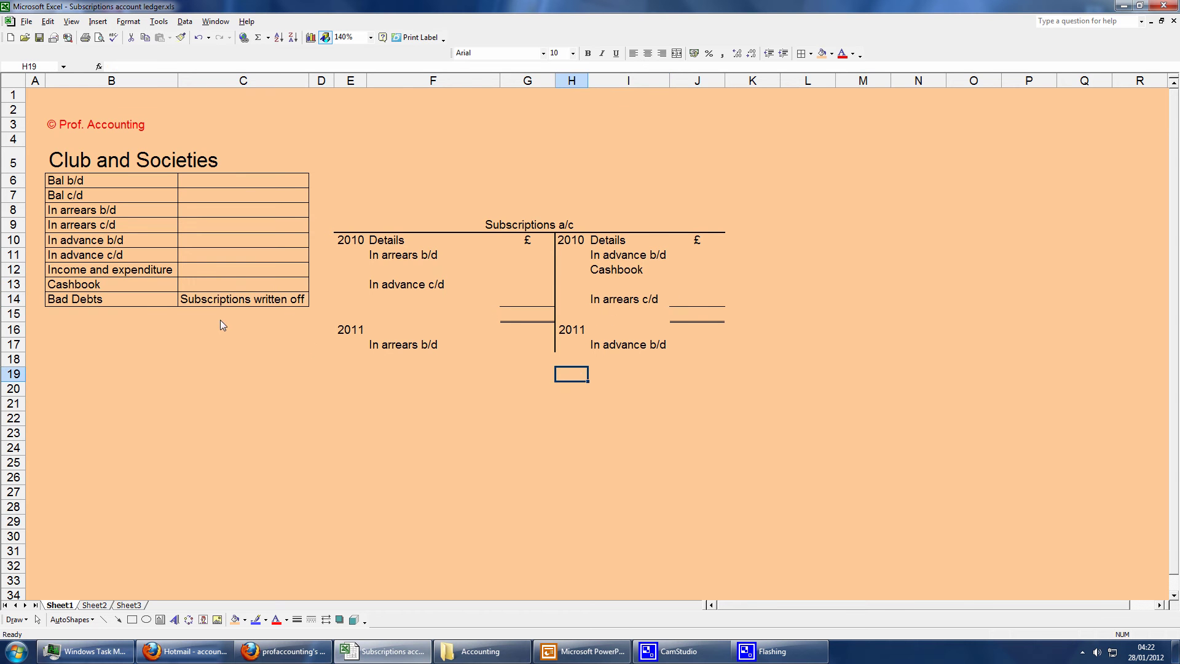
{"action": "left_click", "coordinate": [139, 301]}
{"action": "left_click", "coordinate": [603, 285]}
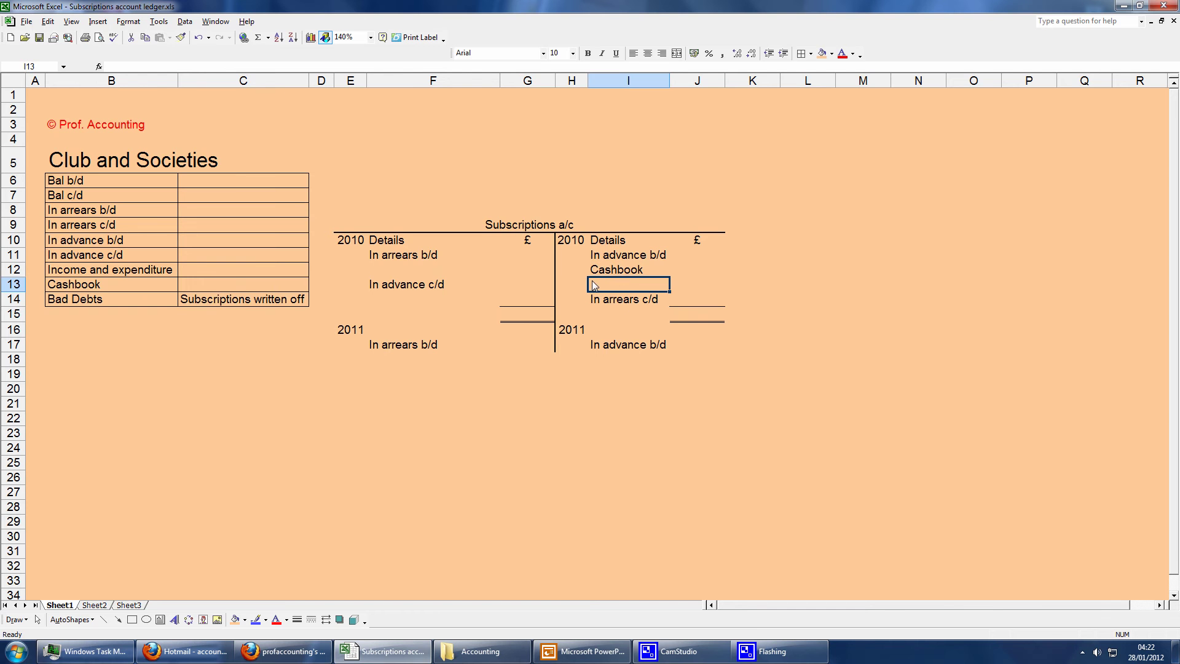
{"action": "type", "text": "="}
{"action": "left_click", "coordinate": [77, 300]}
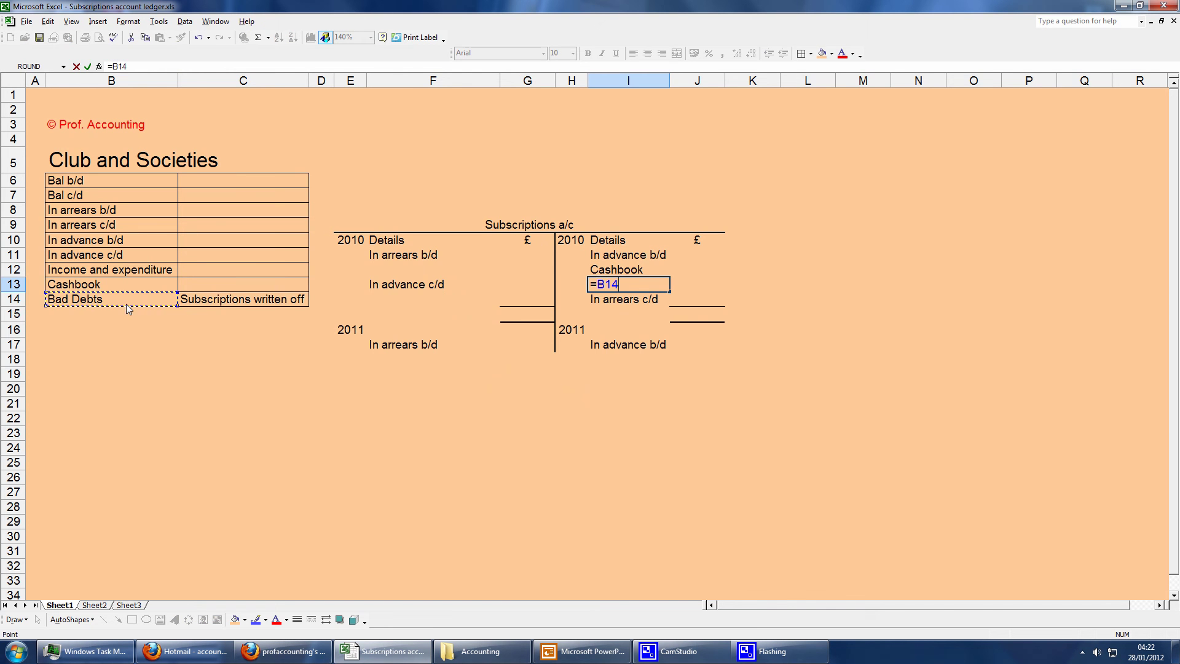
{"action": "key", "text": "Return"}
{"action": "left_click", "coordinate": [600, 386]}
{"action": "left_click", "coordinate": [623, 288]}
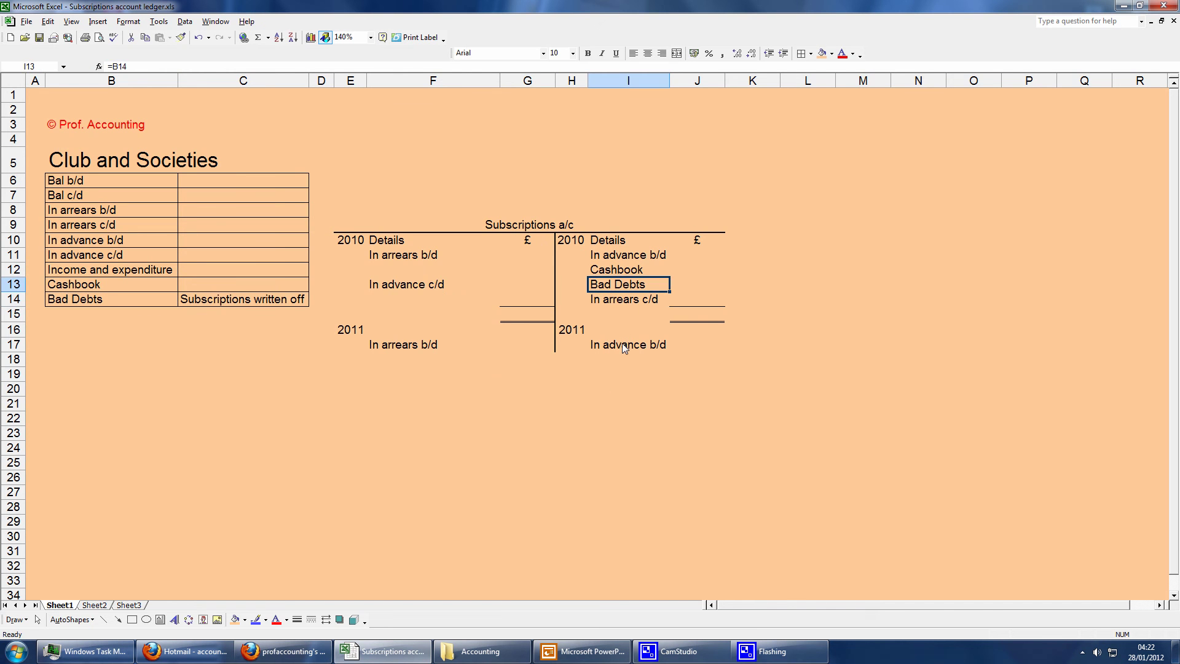
{"action": "left_click", "coordinate": [648, 406]}
{"action": "left_click", "coordinate": [620, 288]}
{"action": "key", "text": "Down"}
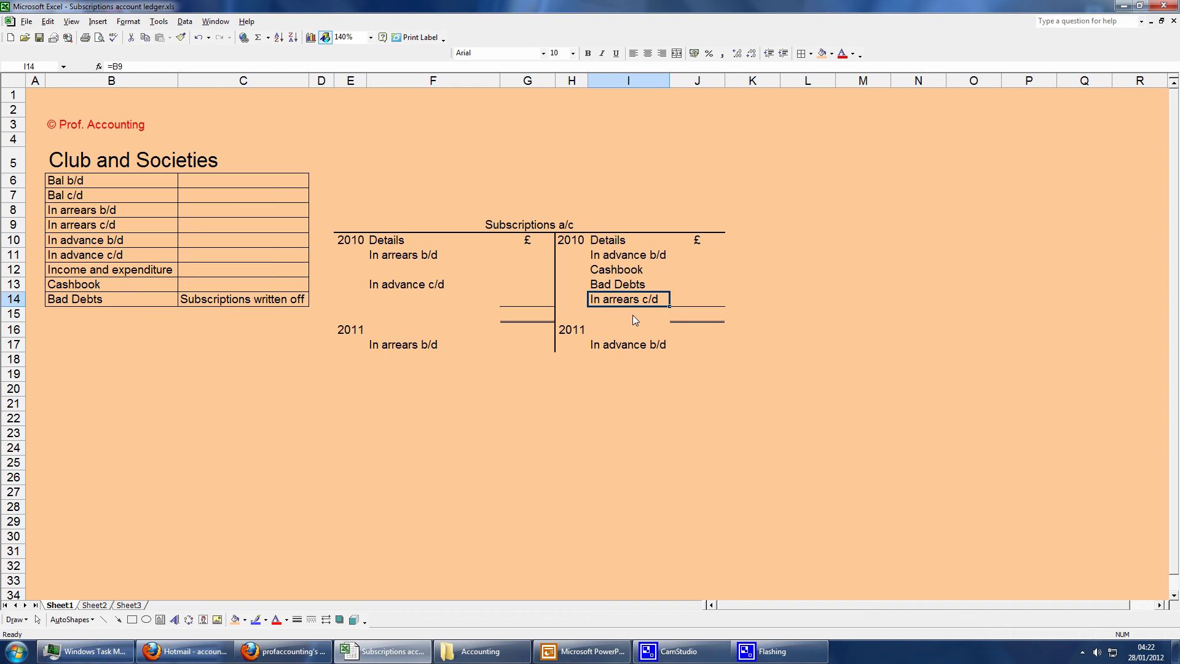
{"action": "left_click", "coordinate": [608, 373]}
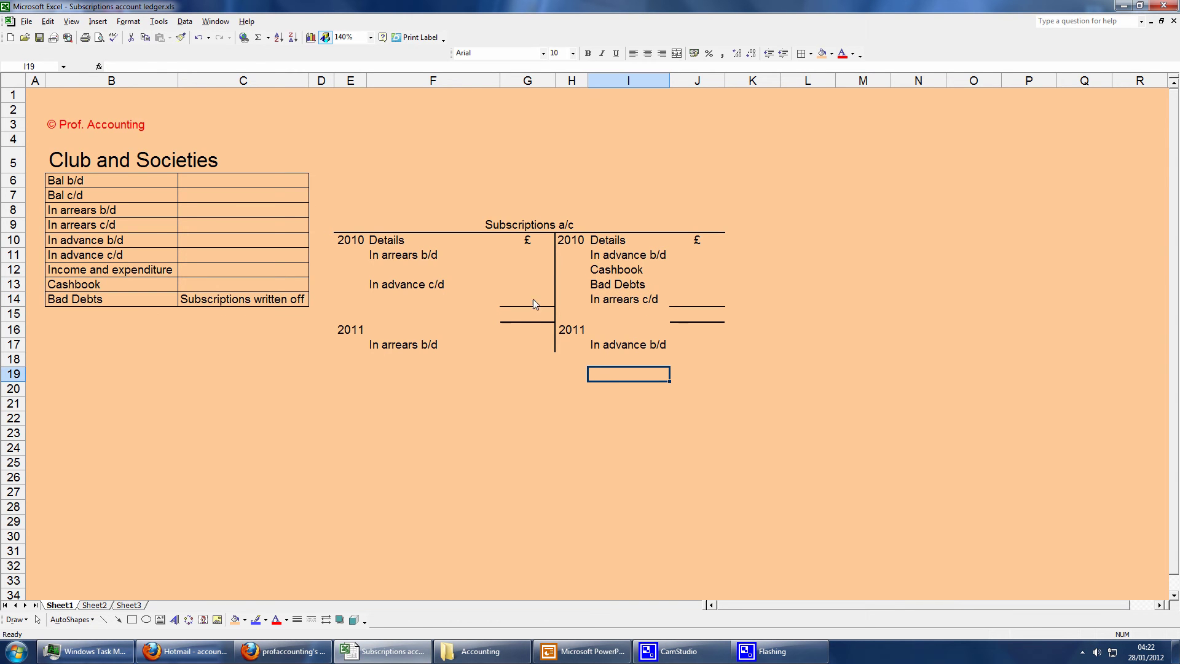
Step: Try Subscriptions written off in I13, widen column I, then revert to Bad Debts
{"action": "left_click", "coordinate": [618, 285]}
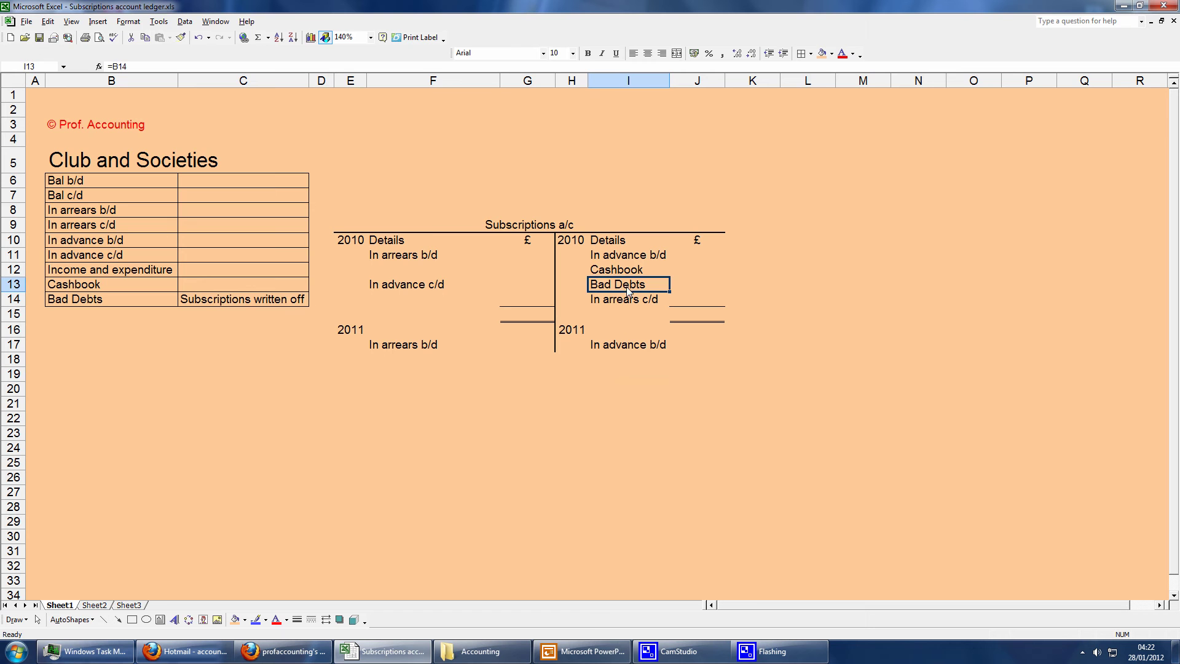
{"action": "type", "text": "="}
{"action": "left_click", "coordinate": [287, 301]}
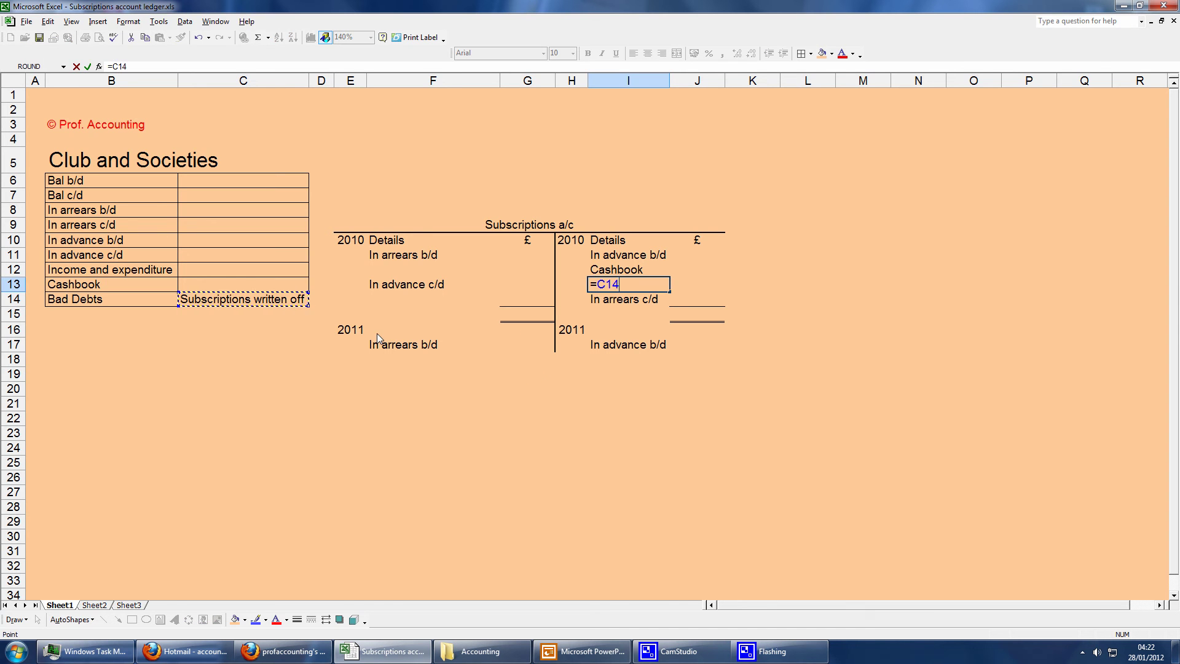
{"action": "left_click", "coordinate": [581, 407]}
{"action": "left_click_drag", "start_coordinate": [669, 86], "coordinate": [732, 92]}
{"action": "left_click", "coordinate": [679, 337]}
{"action": "left_click", "coordinate": [668, 286]}
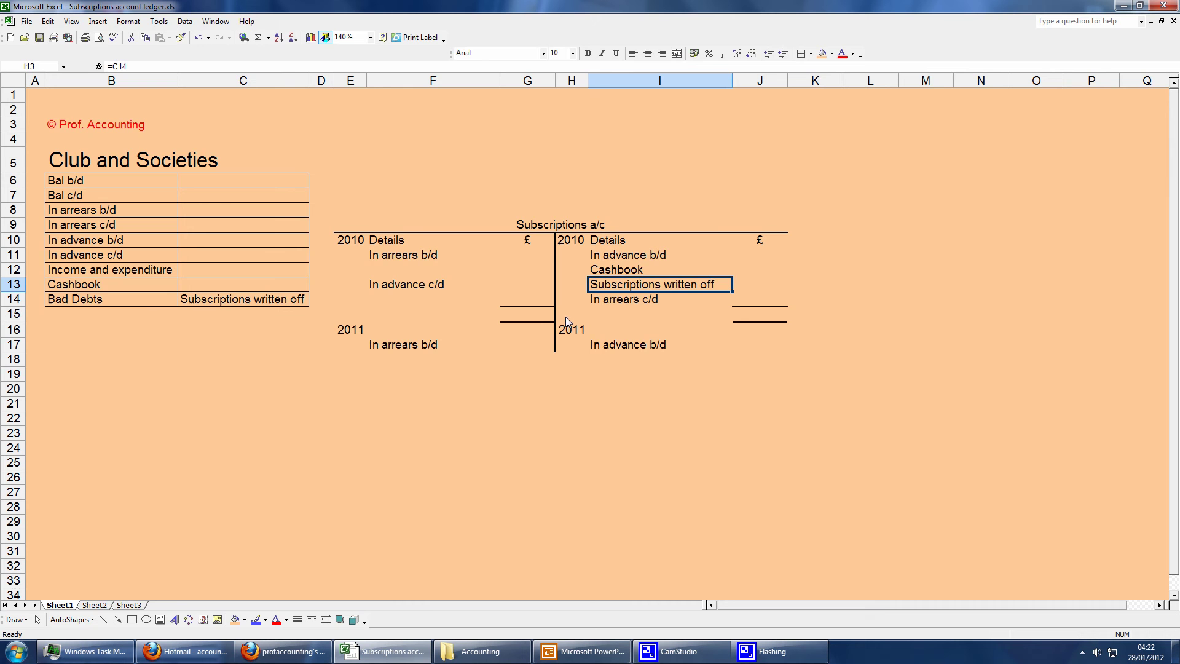
{"action": "type", "text": "="}
{"action": "left_click", "coordinate": [141, 301]}
{"action": "key", "text": "Return"}
{"action": "left_click", "coordinate": [706, 419]}
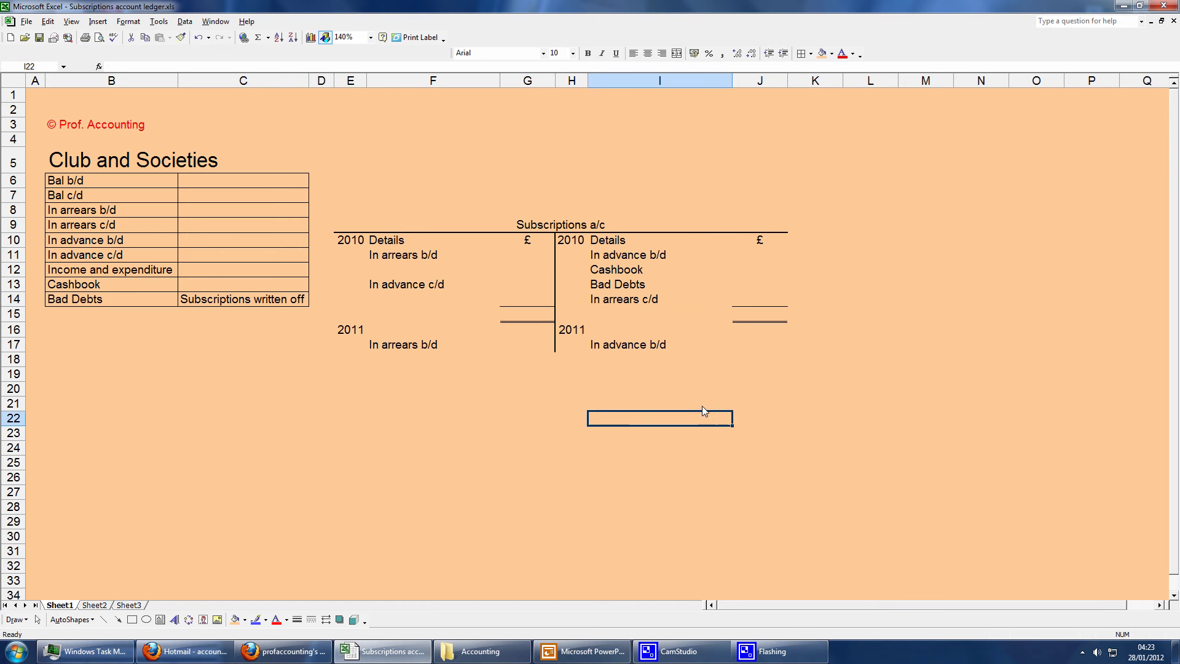
Step: Enter Income and expenditure (=B12) on the debit side in F12
{"action": "left_click", "coordinate": [411, 272]}
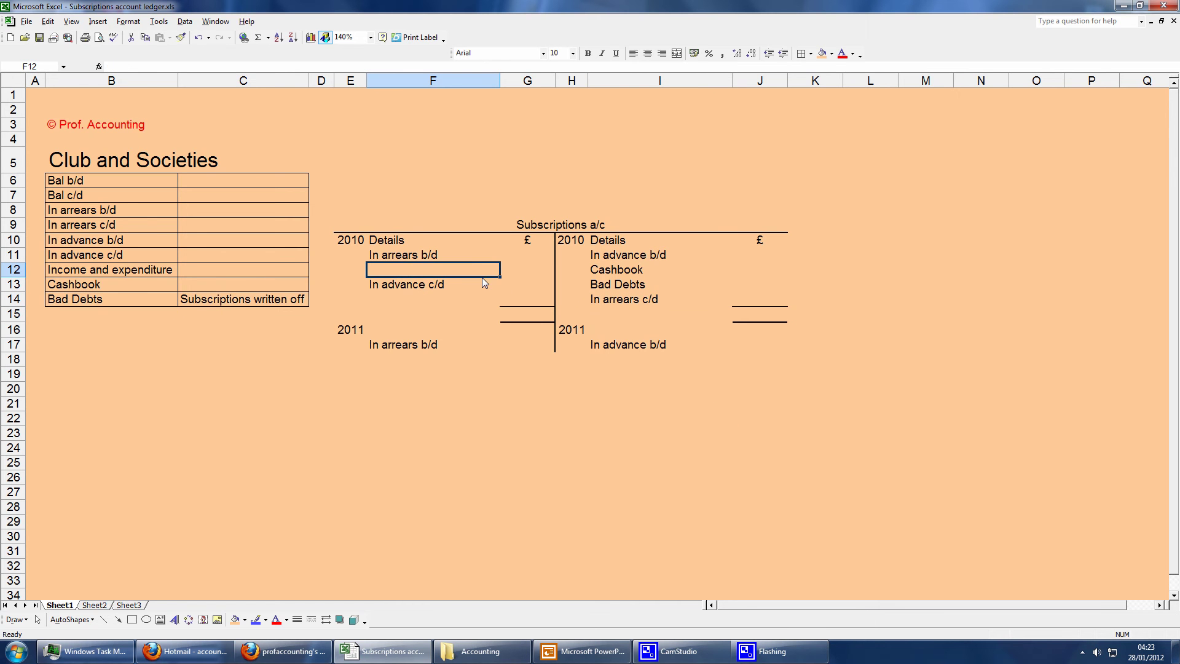
{"action": "type", "text": "="}
{"action": "left_click", "coordinate": [127, 273]}
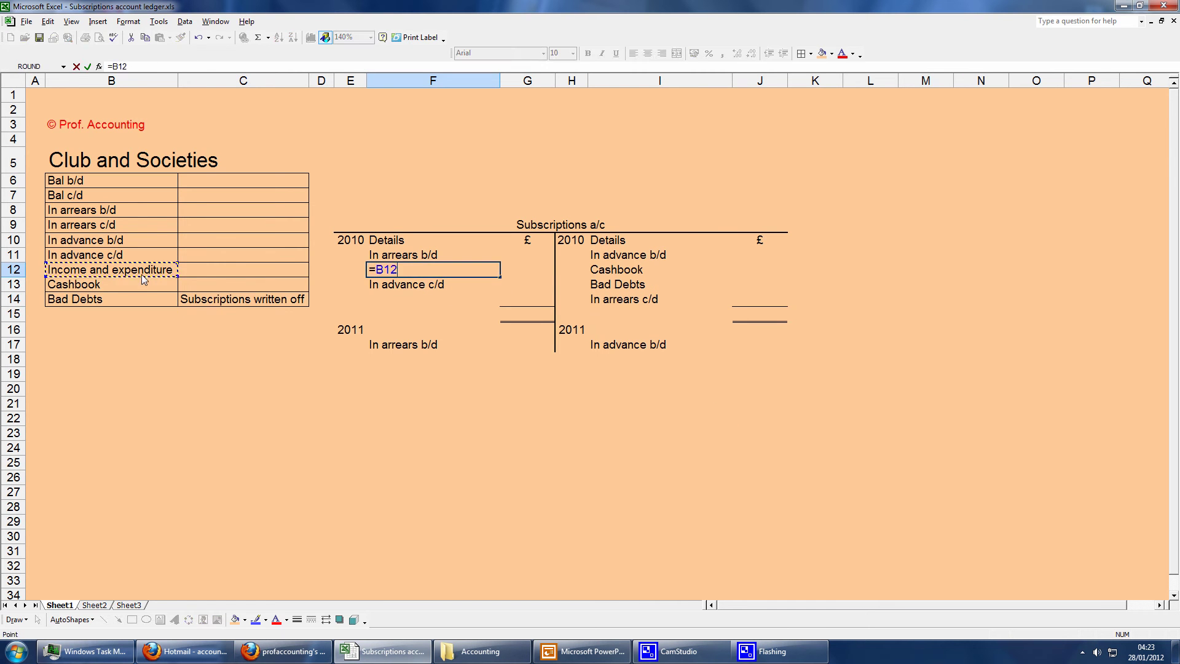
{"action": "key", "text": "Return"}
{"action": "left_click", "coordinate": [451, 377]}
{"action": "left_click", "coordinate": [522, 271]}
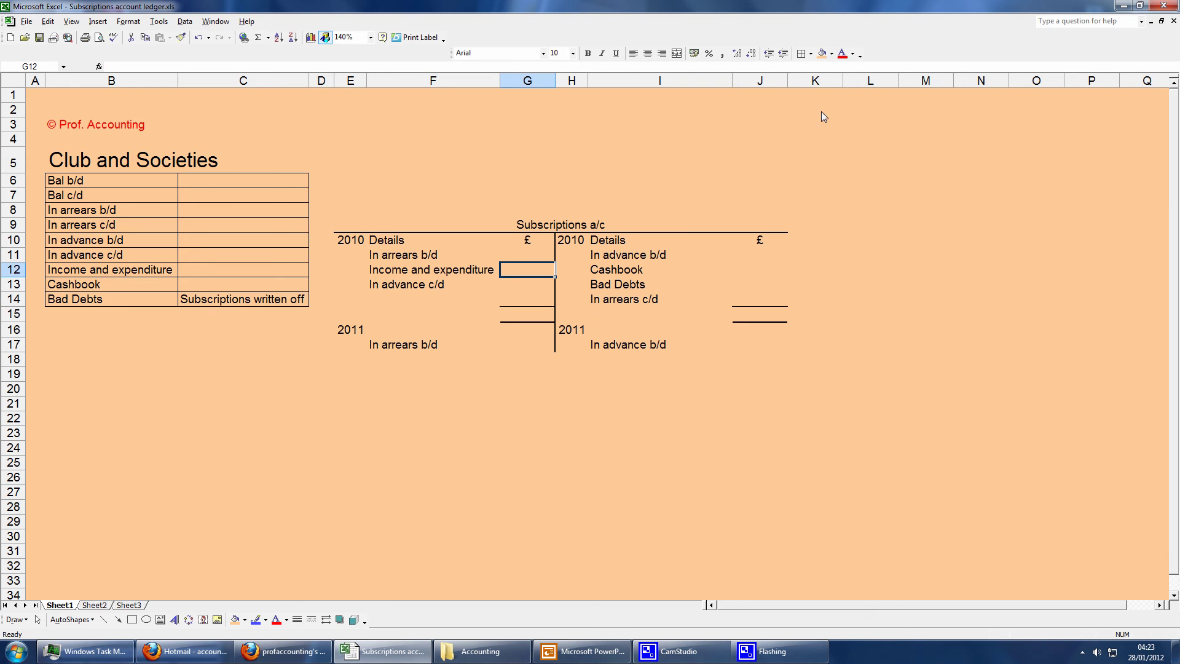
Step: Apply an outside border to the Income and expenditure amount cell G12
{"action": "left_click", "coordinate": [811, 54]}
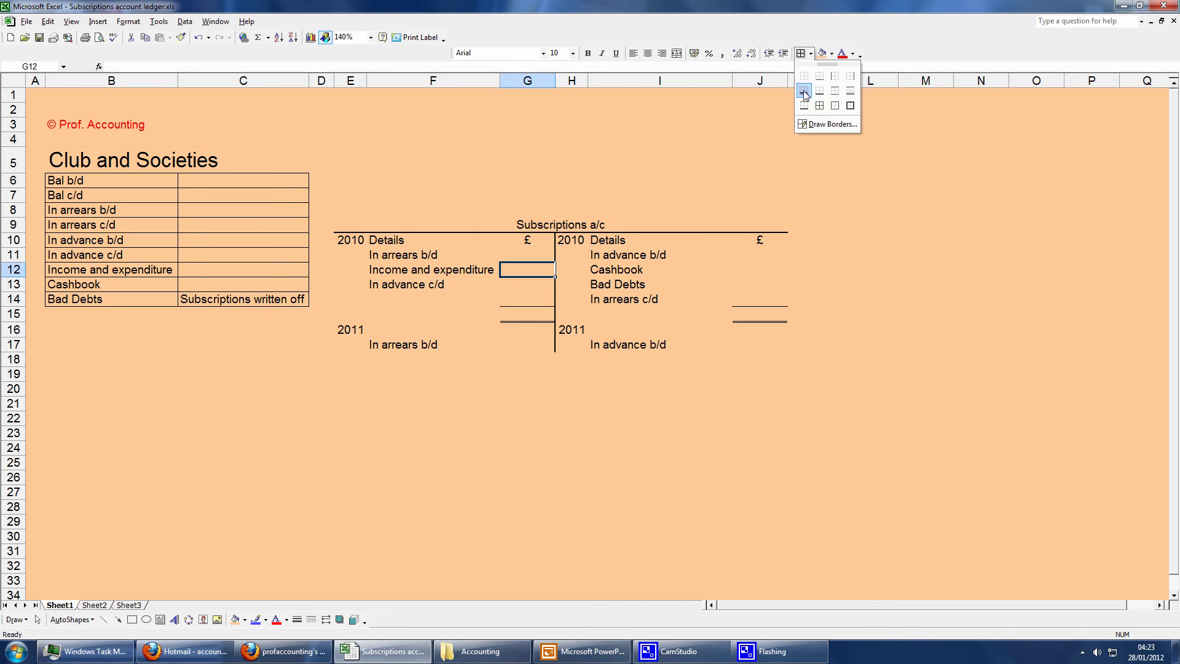
{"action": "left_click", "coordinate": [833, 108]}
{"action": "left_click", "coordinate": [819, 195]}
{"action": "left_click", "coordinate": [530, 259]}
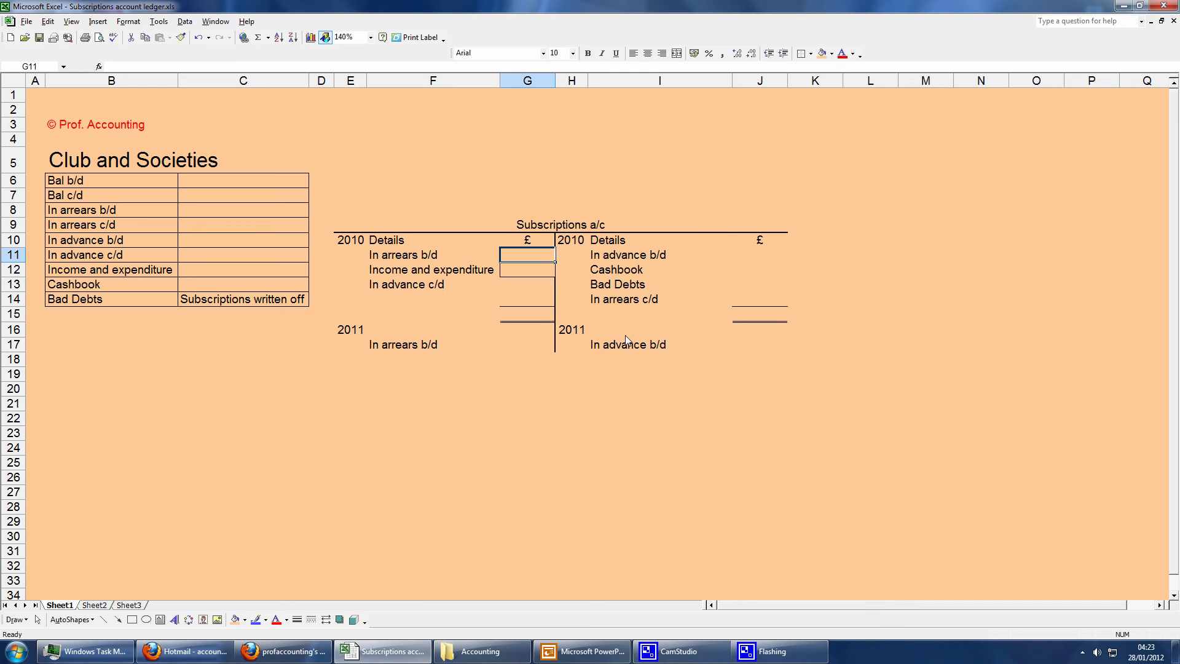
{"action": "left_click", "coordinate": [611, 286]}
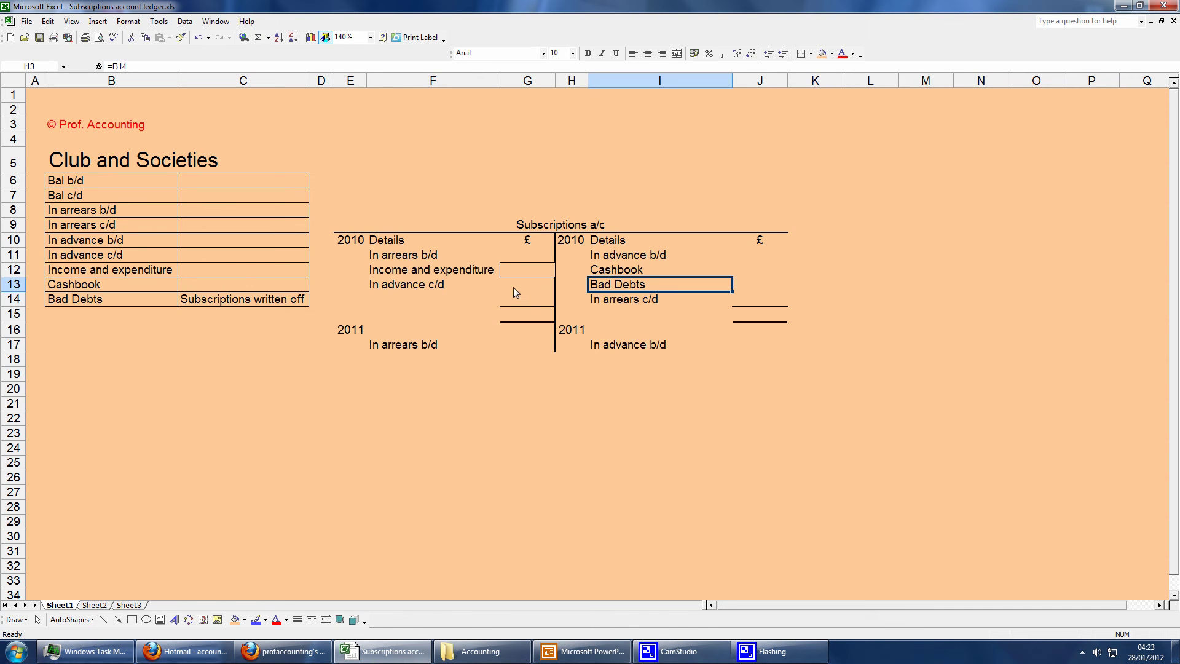
{"action": "left_click", "coordinate": [608, 259]}
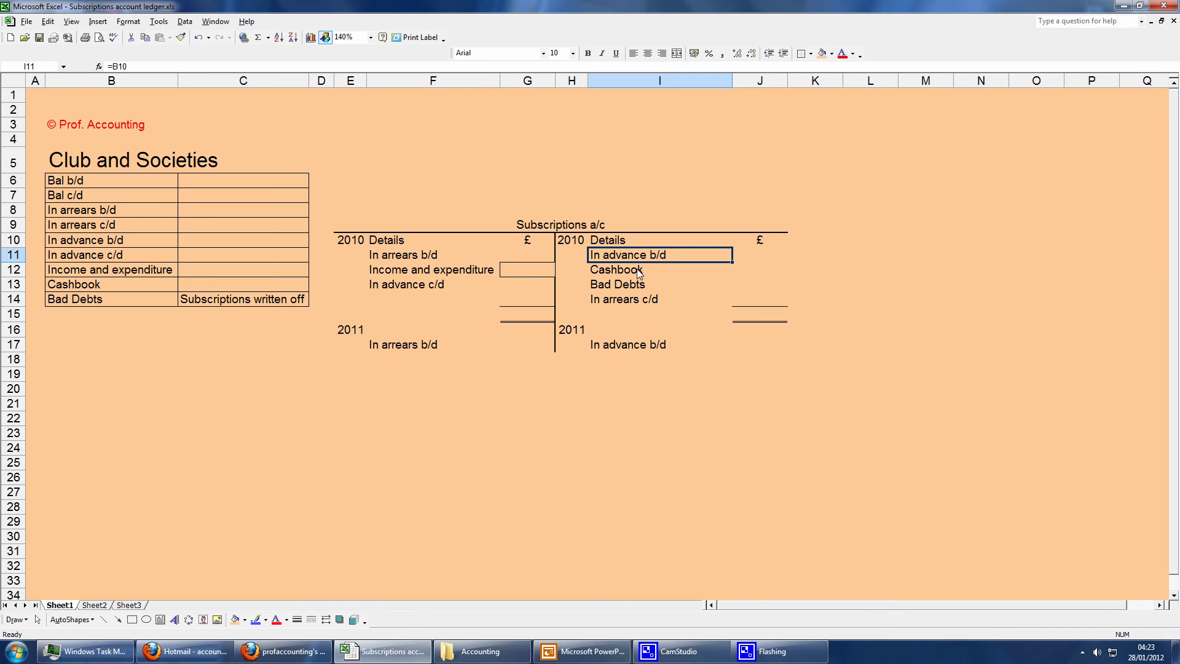
Step: Enter opening amounts: In arrears b/d 350 and In advance b/d 780
{"action": "left_click", "coordinate": [595, 284]}
{"action": "left_click", "coordinate": [529, 254]}
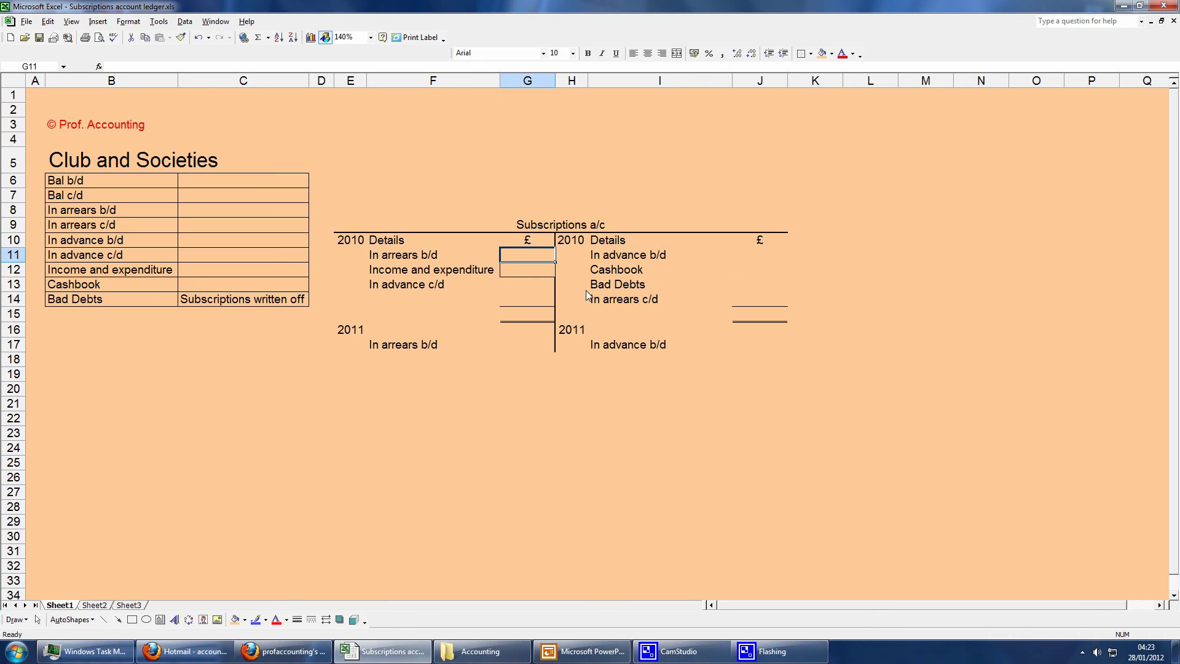
{"action": "type", "text": "350"}
{"action": "key", "text": "Return"}
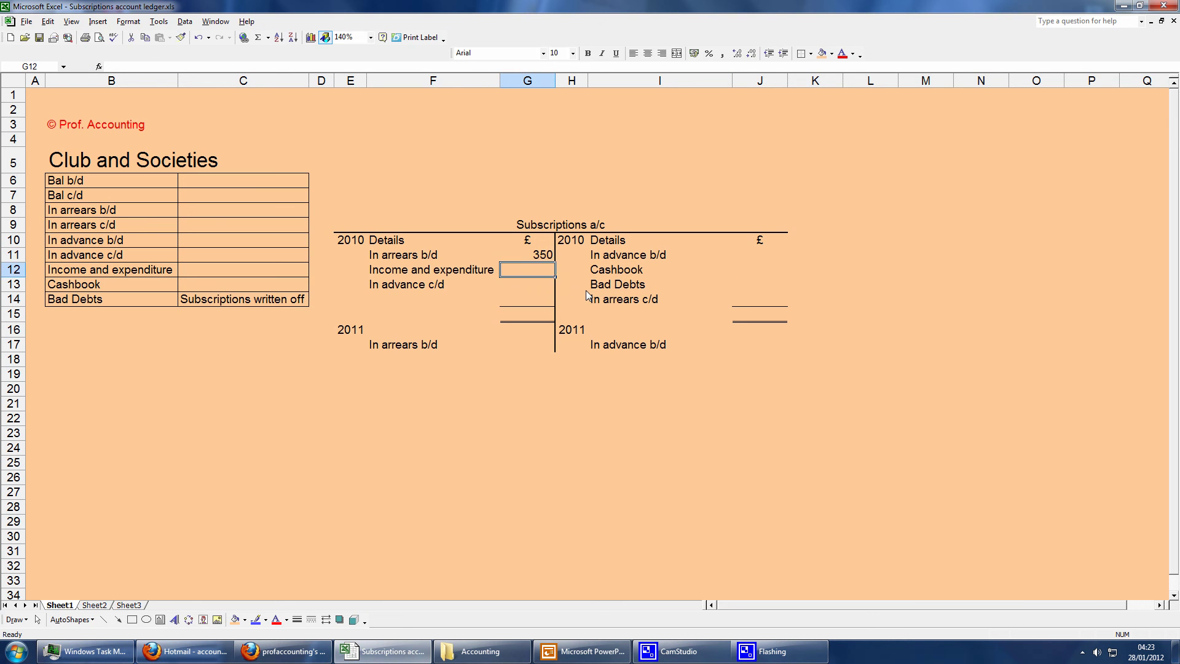
{"action": "left_click", "coordinate": [739, 258]}
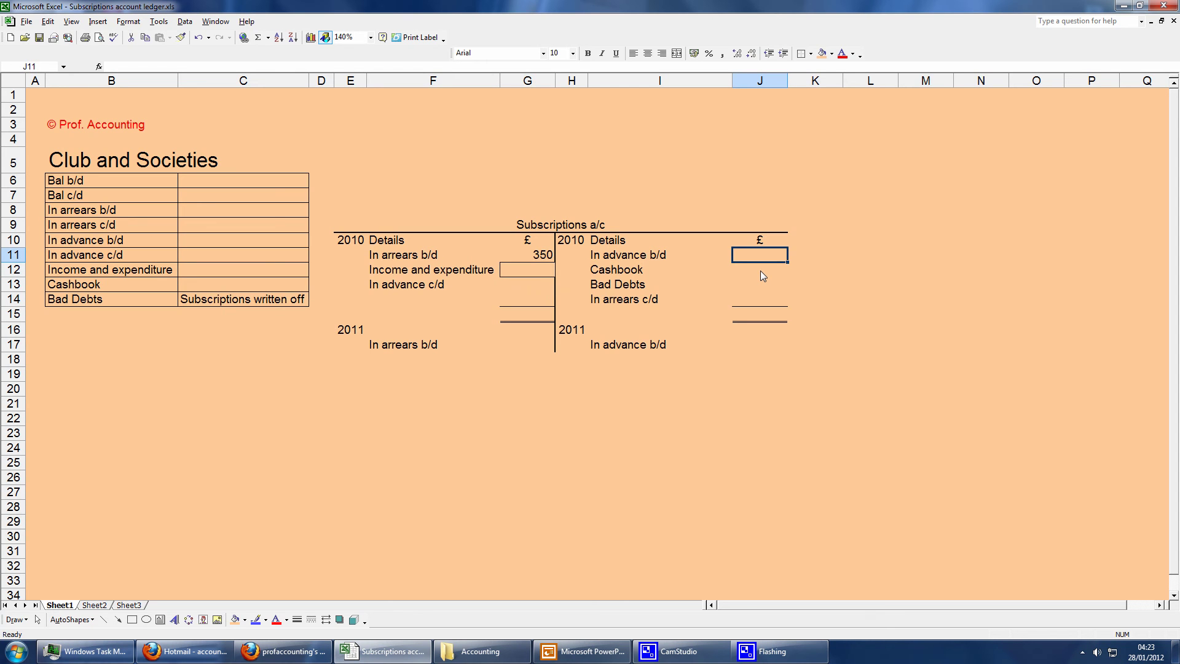
{"action": "type", "text": "780"}
{"action": "key", "text": "Return"}
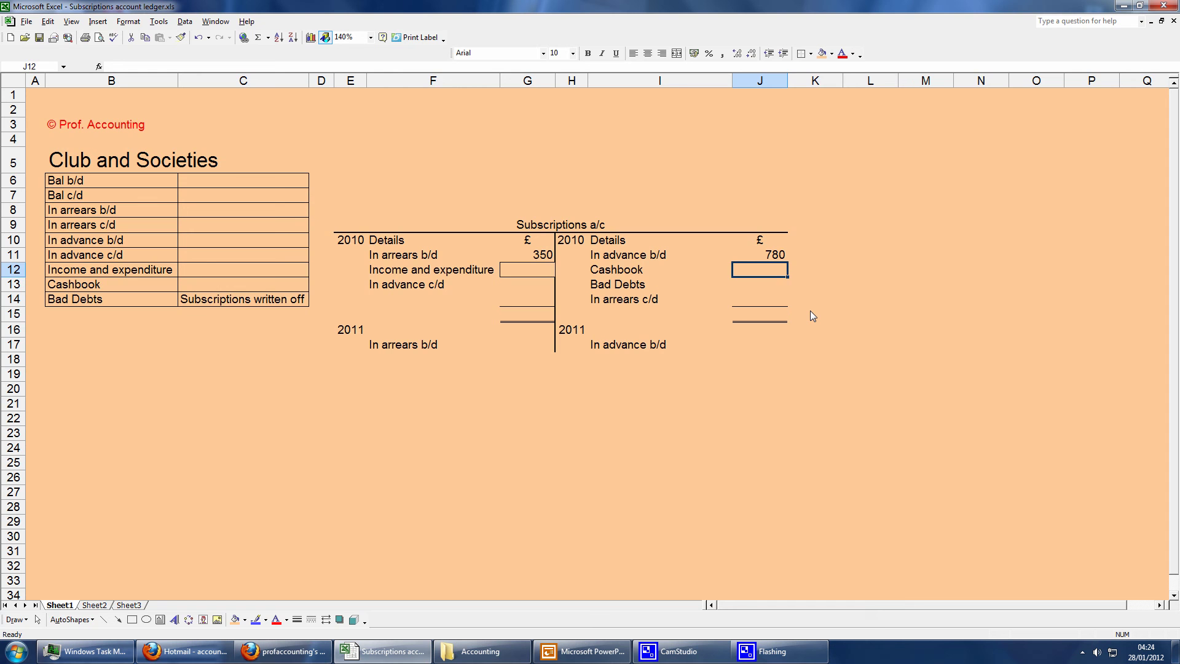
Step: Enter Cashbook 2550, Bad Debts 350, In arrears c/d 450 and In advance c/d 175
{"action": "type", "text": "2550"}
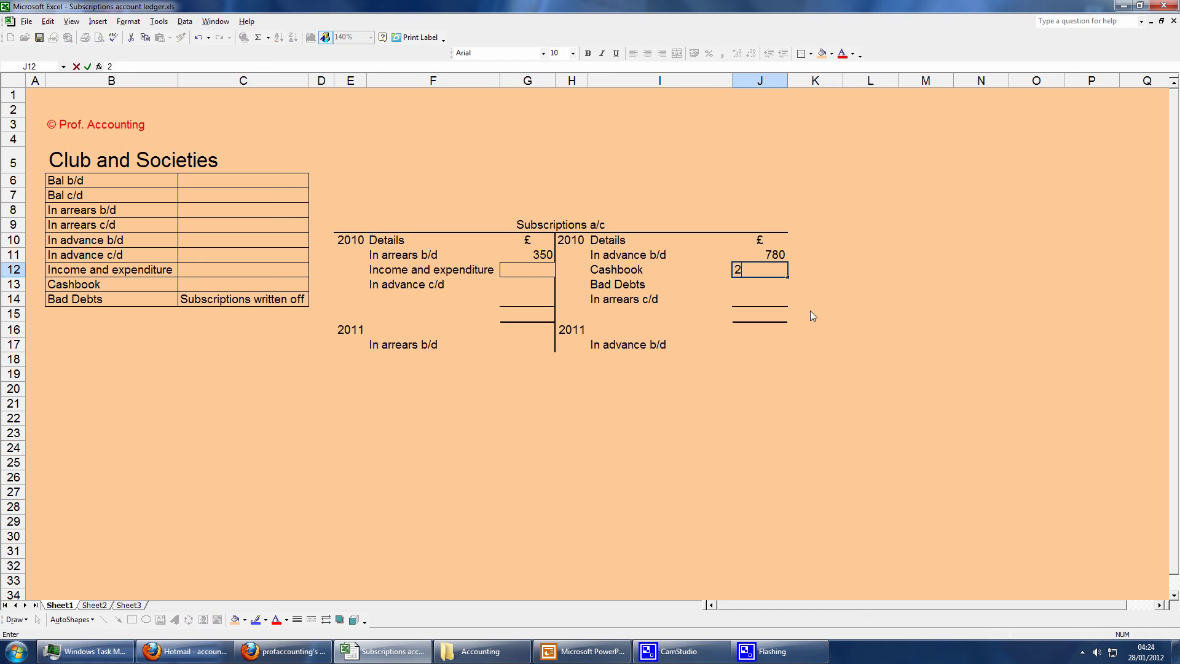
{"action": "key", "text": "Return"}
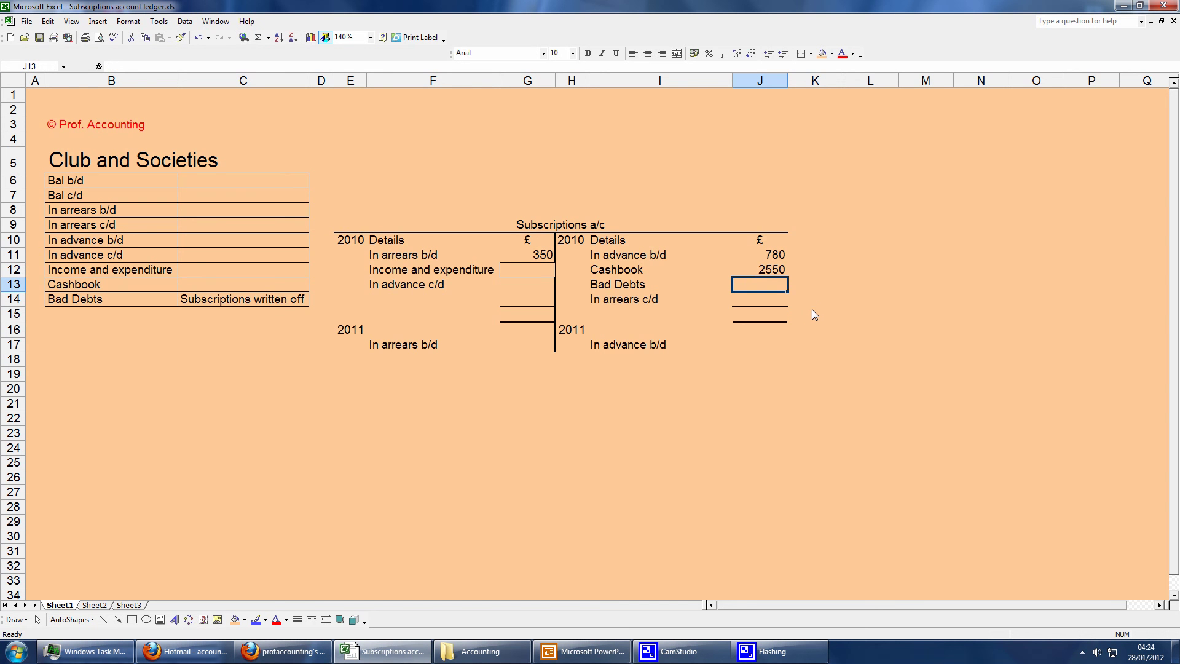
{"action": "type", "text": "350"}
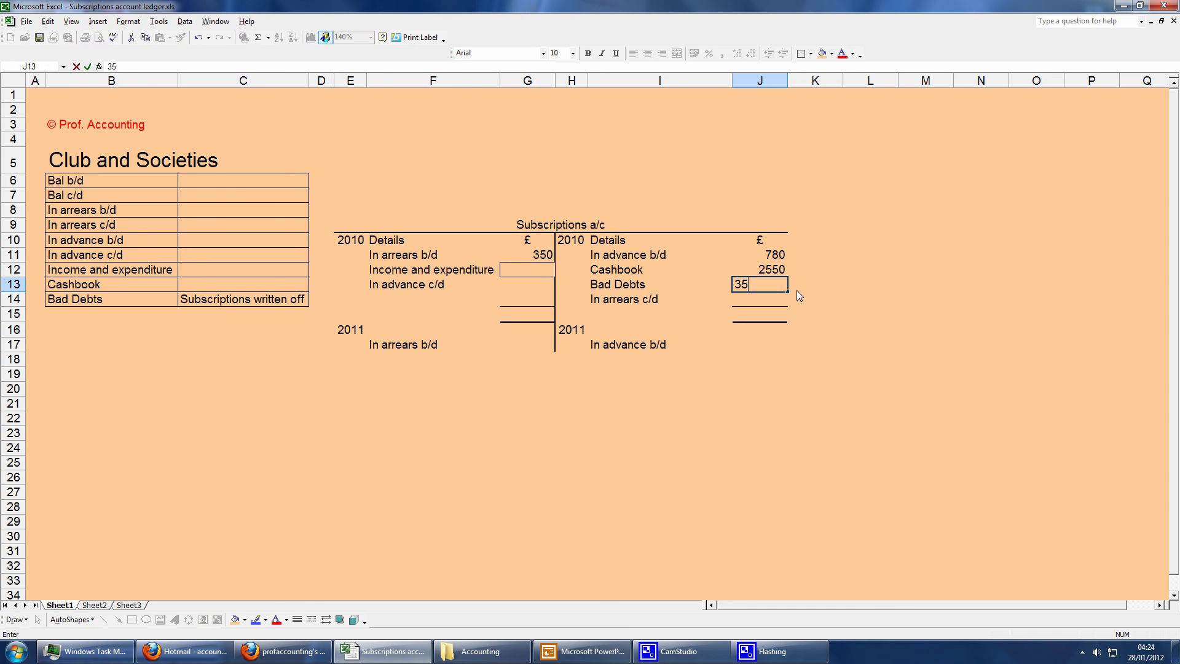
{"action": "key", "text": "Return"}
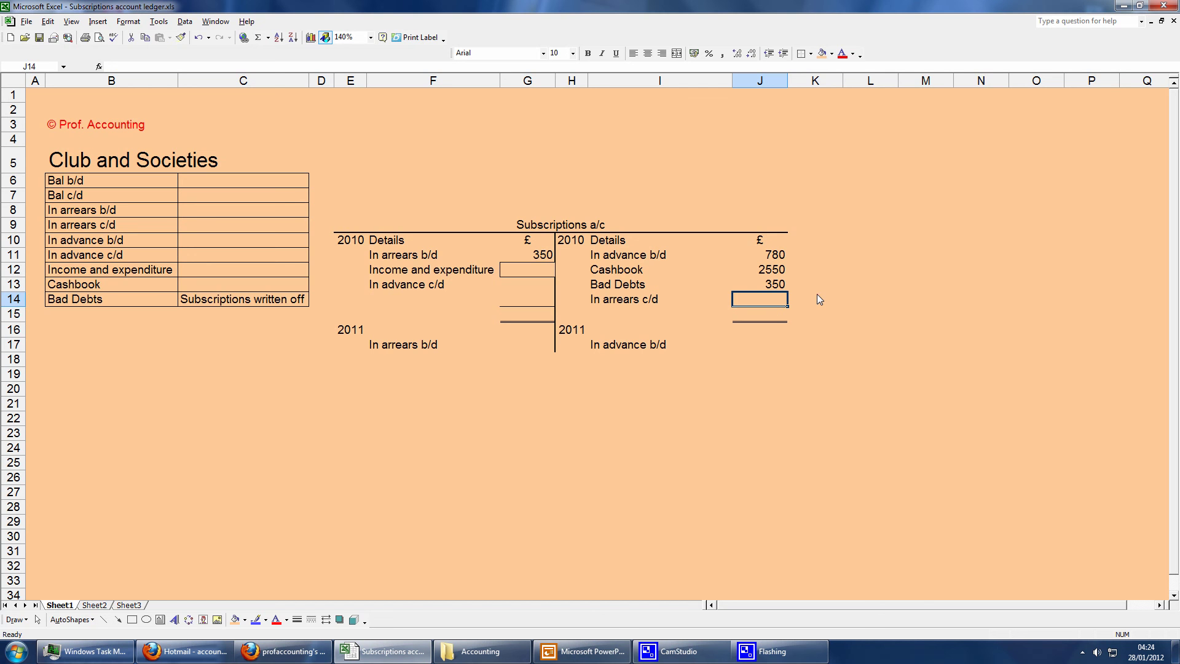
{"action": "type", "text": "450"}
{"action": "key", "text": "Return"}
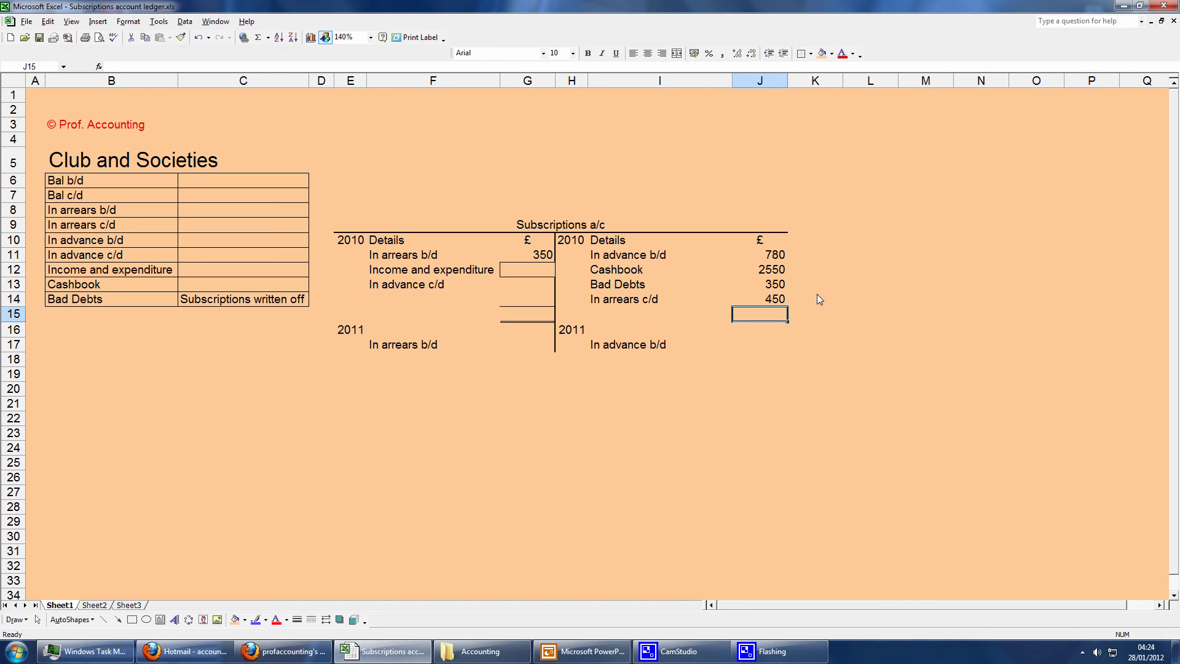
{"action": "left_click", "coordinate": [849, 353]}
{"action": "left_click", "coordinate": [520, 288]}
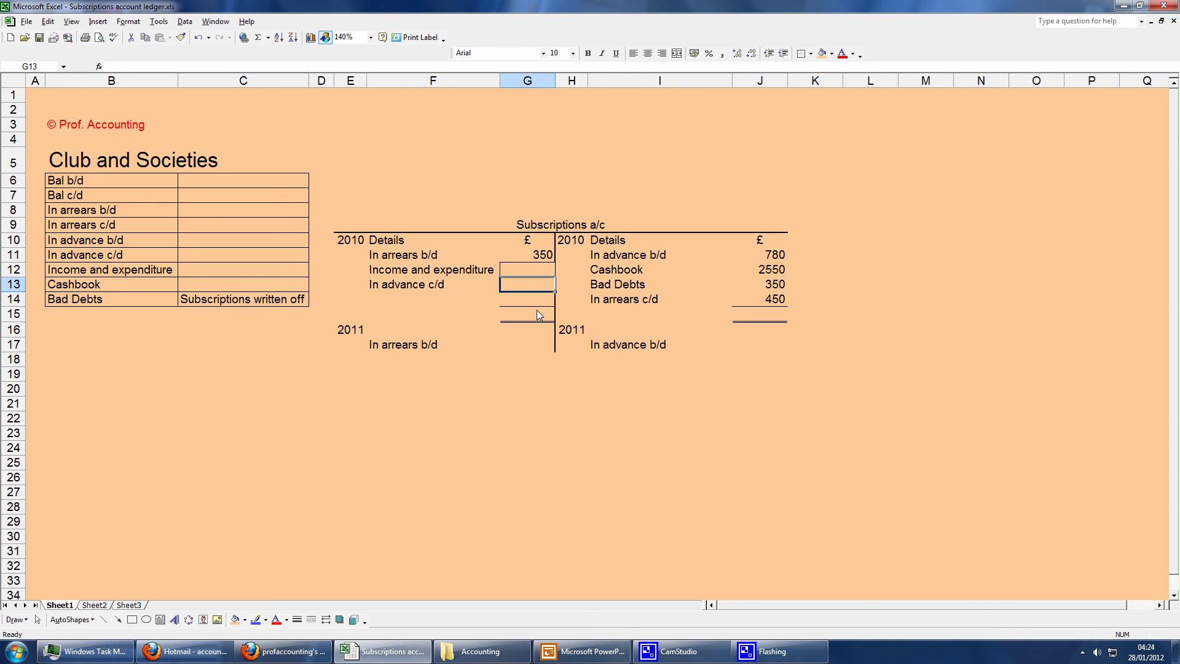
{"action": "type", "text": "1"}
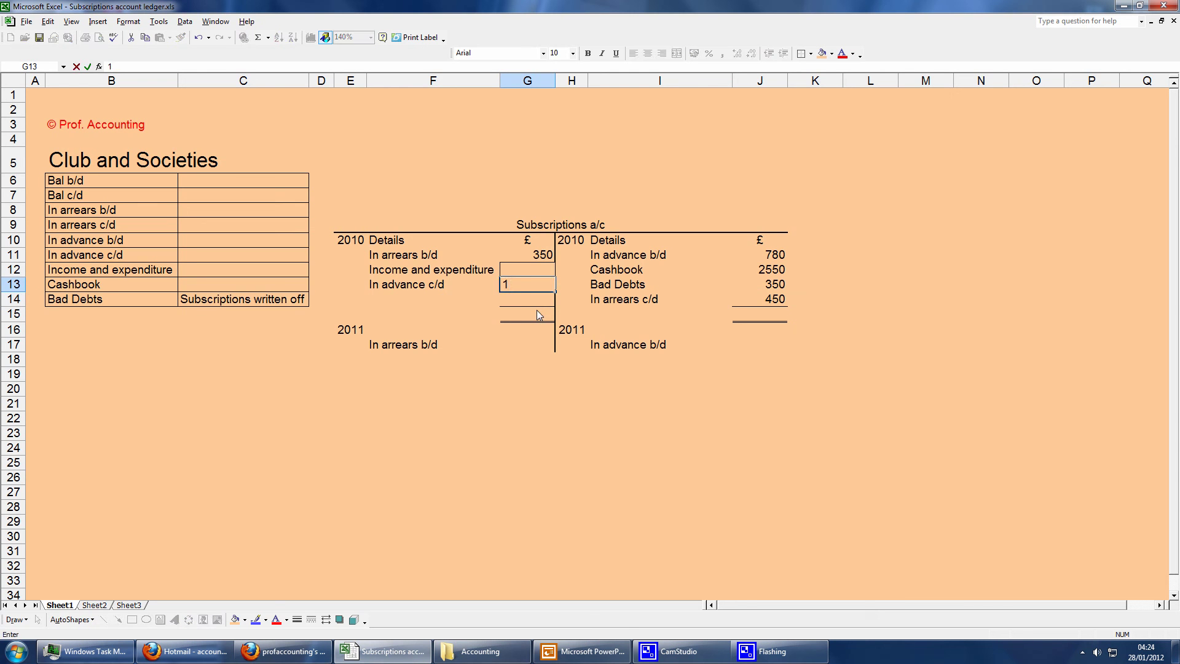
{"action": "type", "text": "75"}
{"action": "key", "text": "Return"}
Step: AutoSum the credit amounts to 4130 in J15 and set the debit total G15 to =J15
{"action": "left_click", "coordinate": [564, 374]}
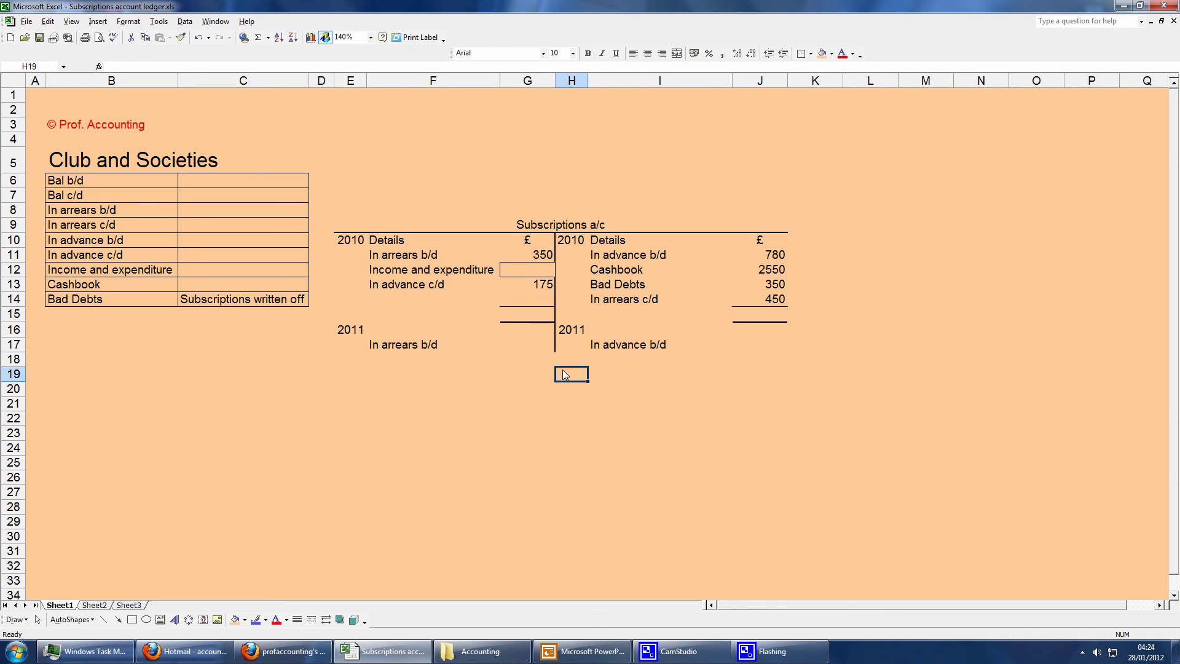
{"action": "left_click", "coordinate": [832, 299]}
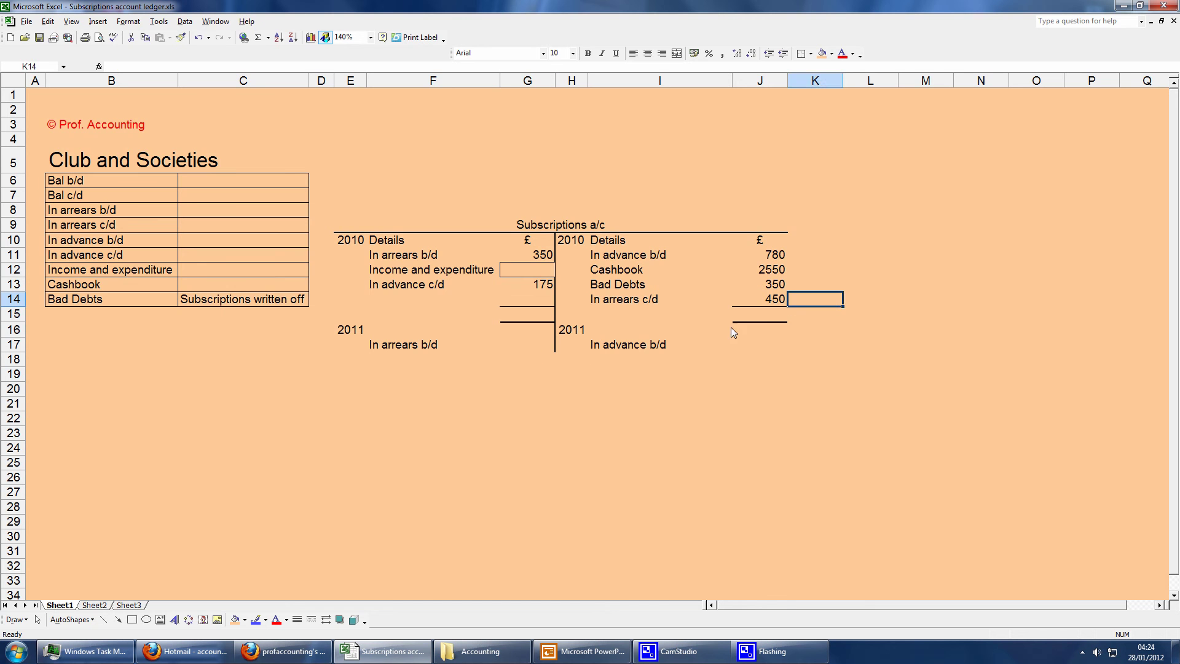
{"action": "left_click", "coordinate": [518, 271]}
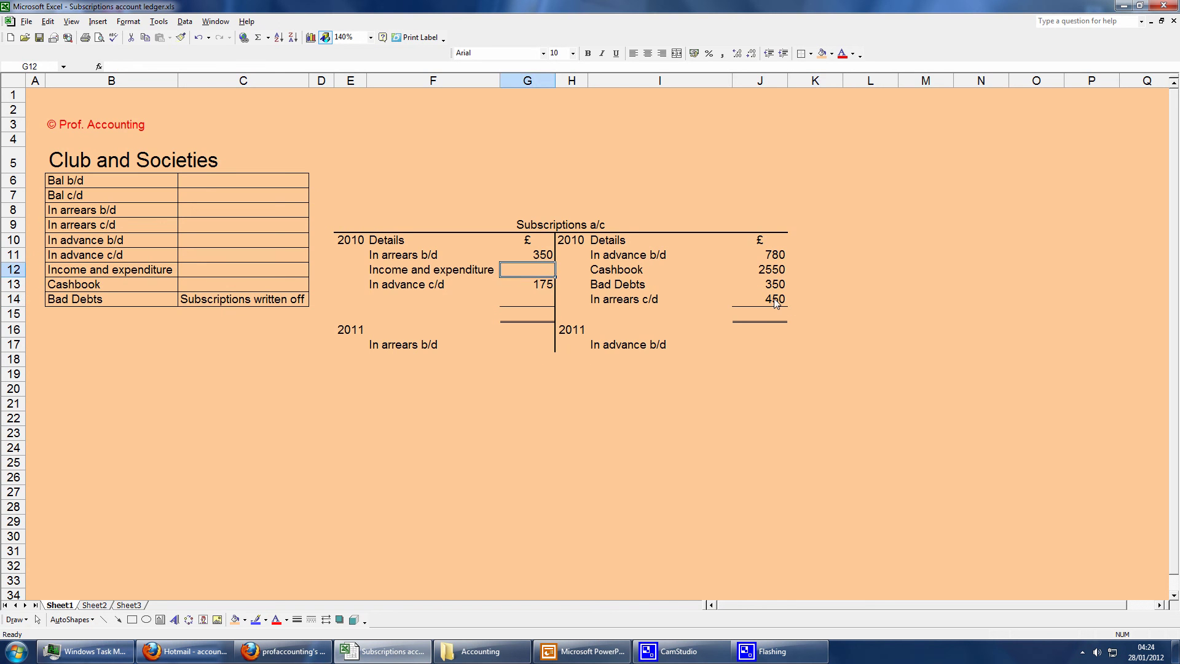
{"action": "left_click_drag", "start_coordinate": [768, 261], "coordinate": [768, 314]}
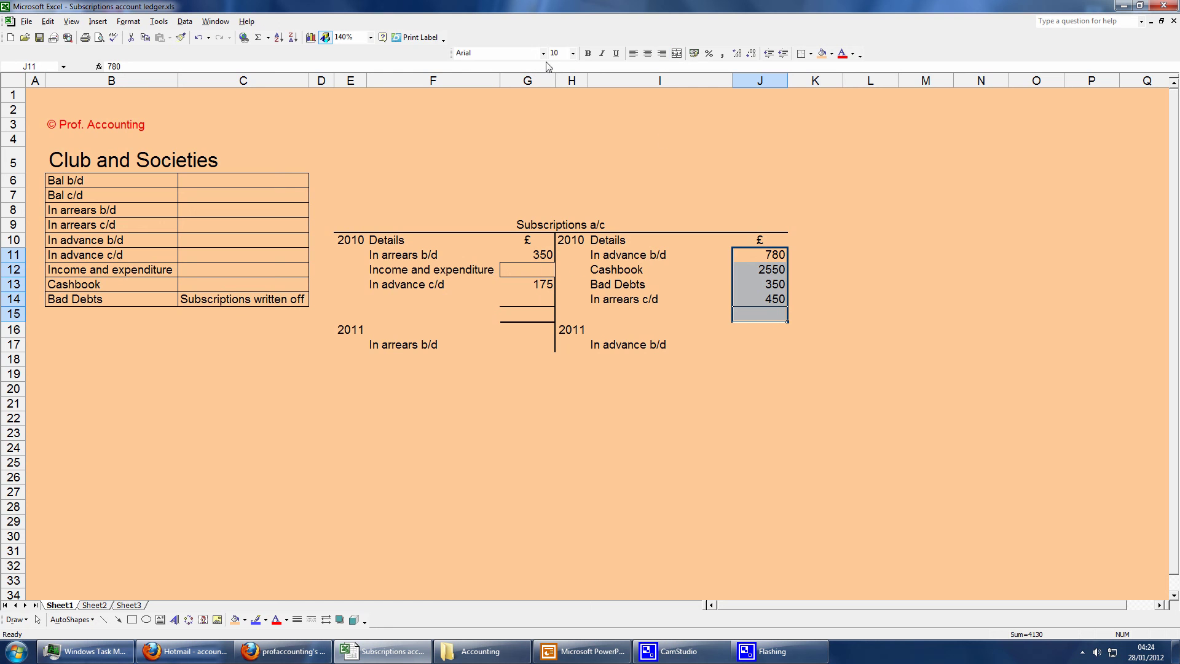
{"action": "left_click", "coordinate": [257, 38]}
{"action": "left_click", "coordinate": [829, 332]}
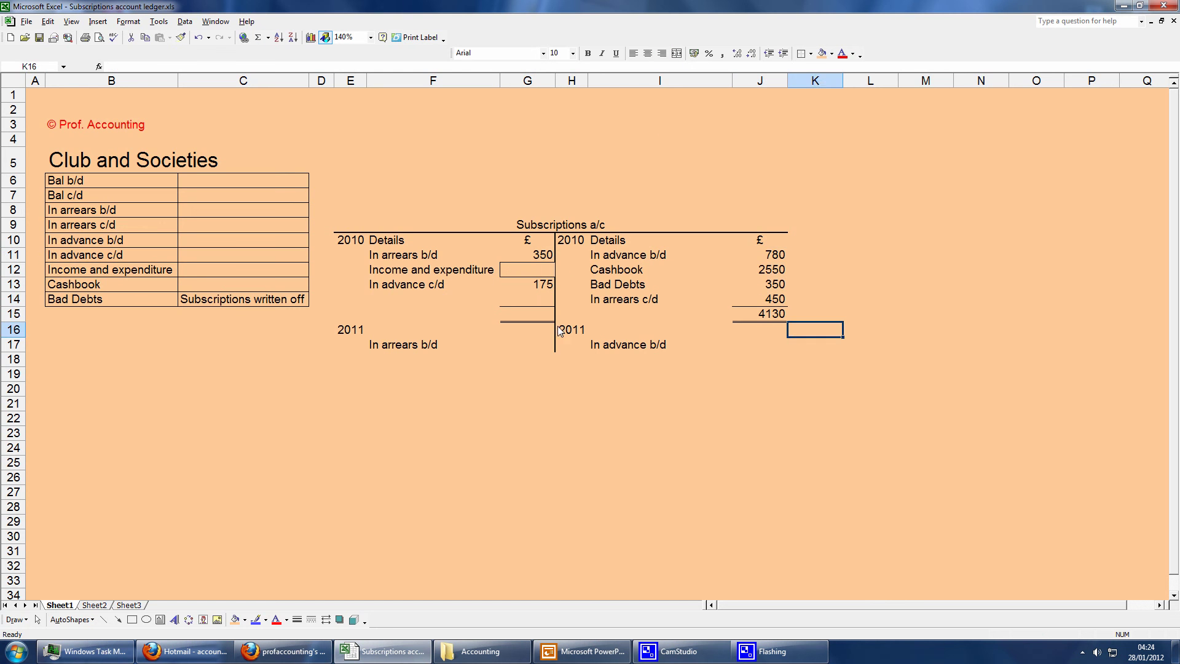
{"action": "left_click", "coordinate": [550, 317]}
{"action": "type", "text": "="}
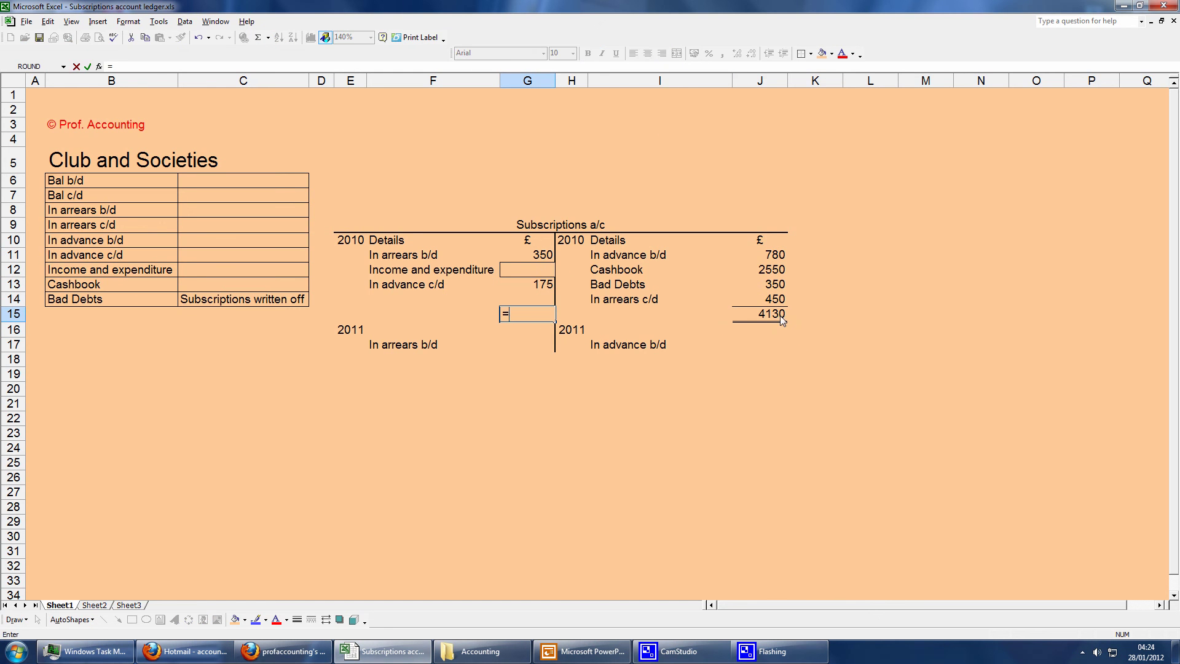
{"action": "left_click", "coordinate": [780, 315]}
{"action": "key", "text": "Return"}
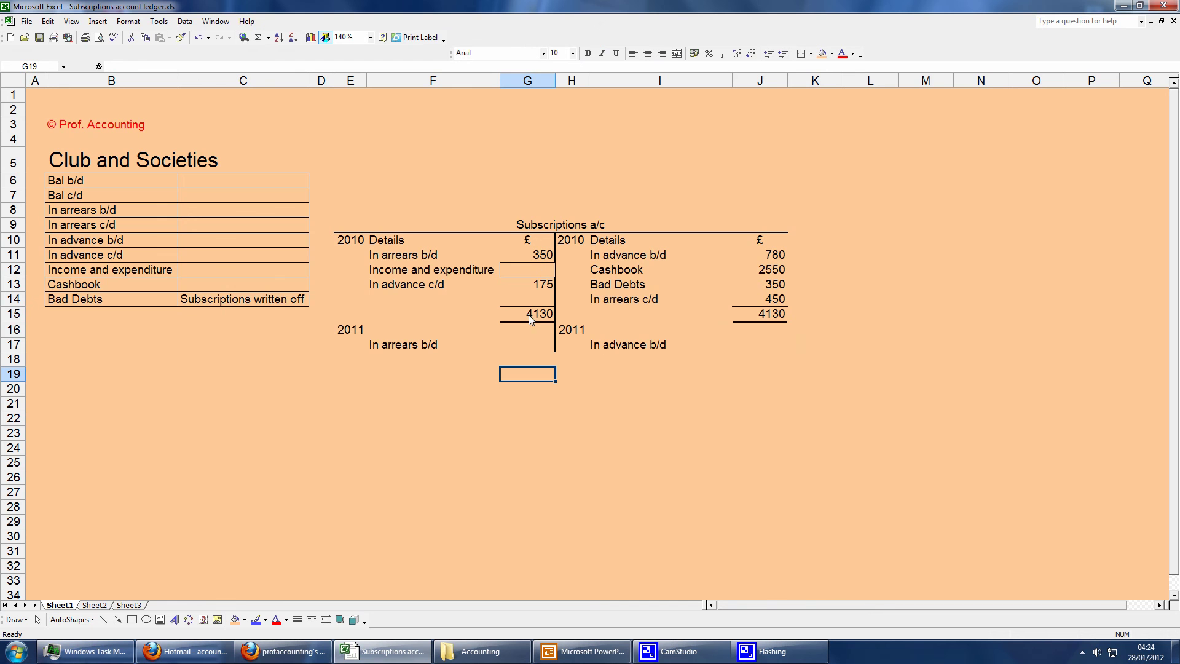
Step: Calculate Income and expenditure in G12 as =G15-G13-G11, giving 3605
{"action": "left_click", "coordinate": [522, 270]}
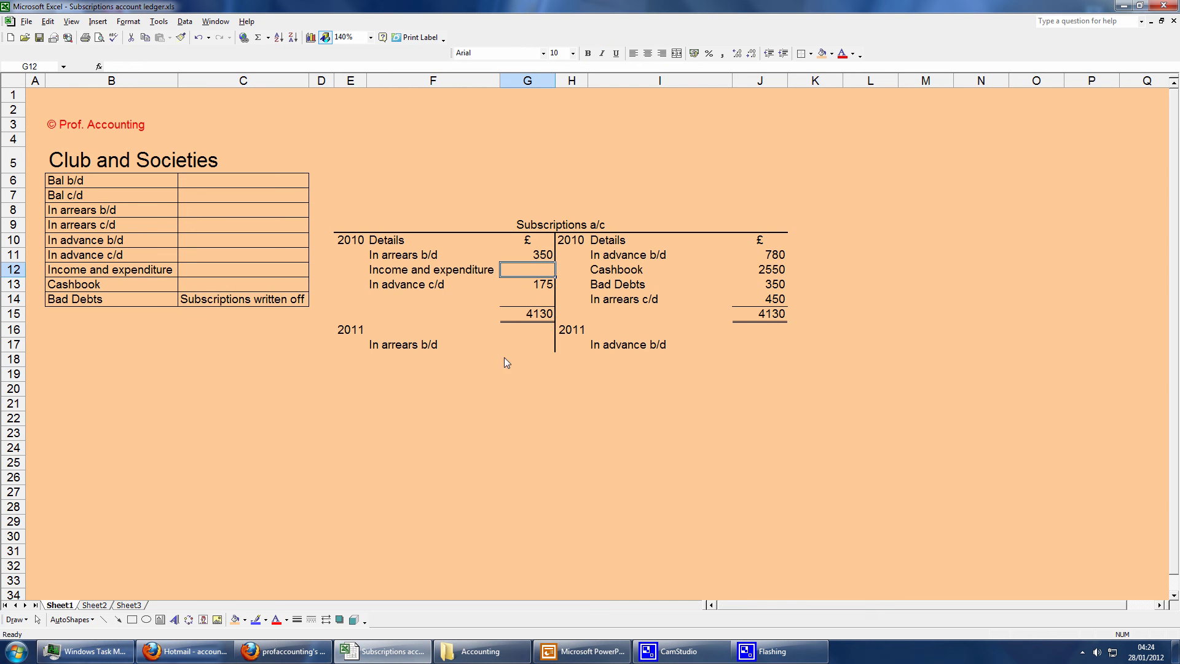
{"action": "type", "text": "="}
{"action": "left_click", "coordinate": [549, 315]}
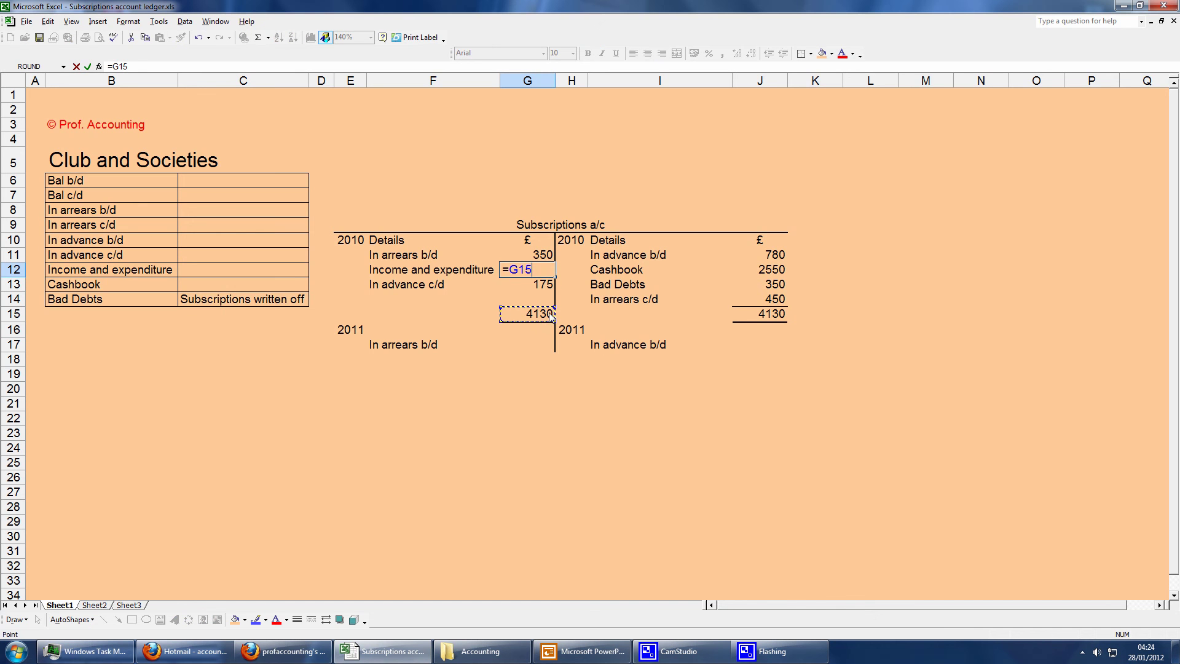
{"action": "type", "text": "-"}
{"action": "left_click", "coordinate": [546, 291]}
{"action": "type", "text": "-"}
{"action": "left_click", "coordinate": [535, 258]}
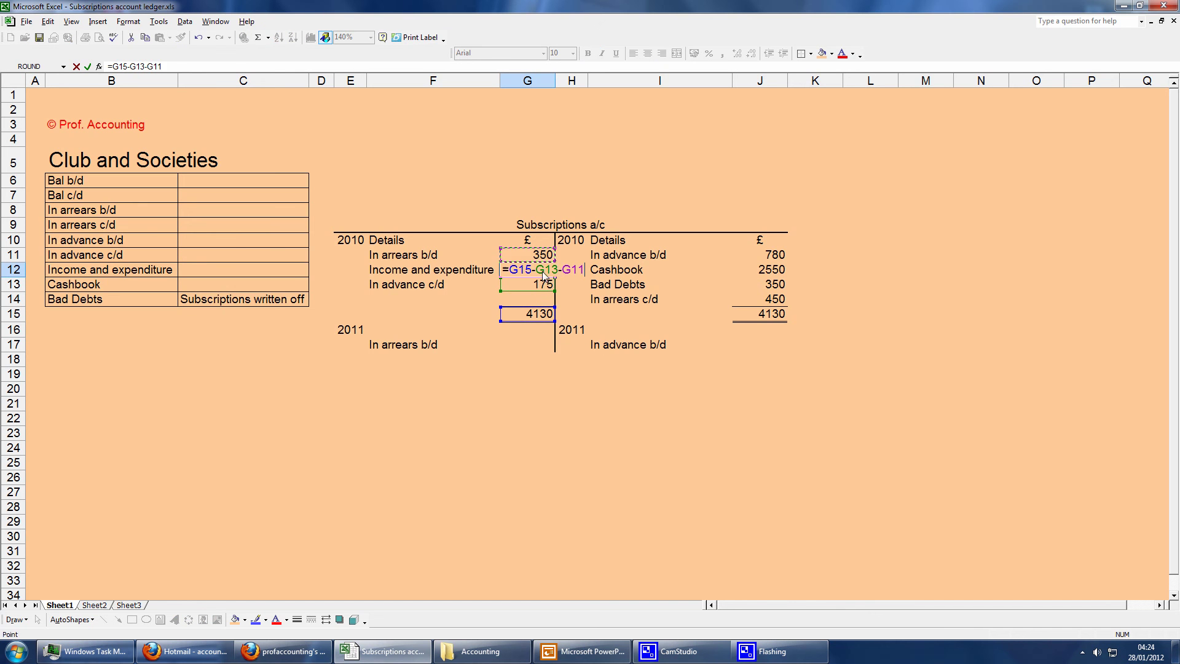
{"action": "key", "text": "Return"}
{"action": "key", "text": "Up"}
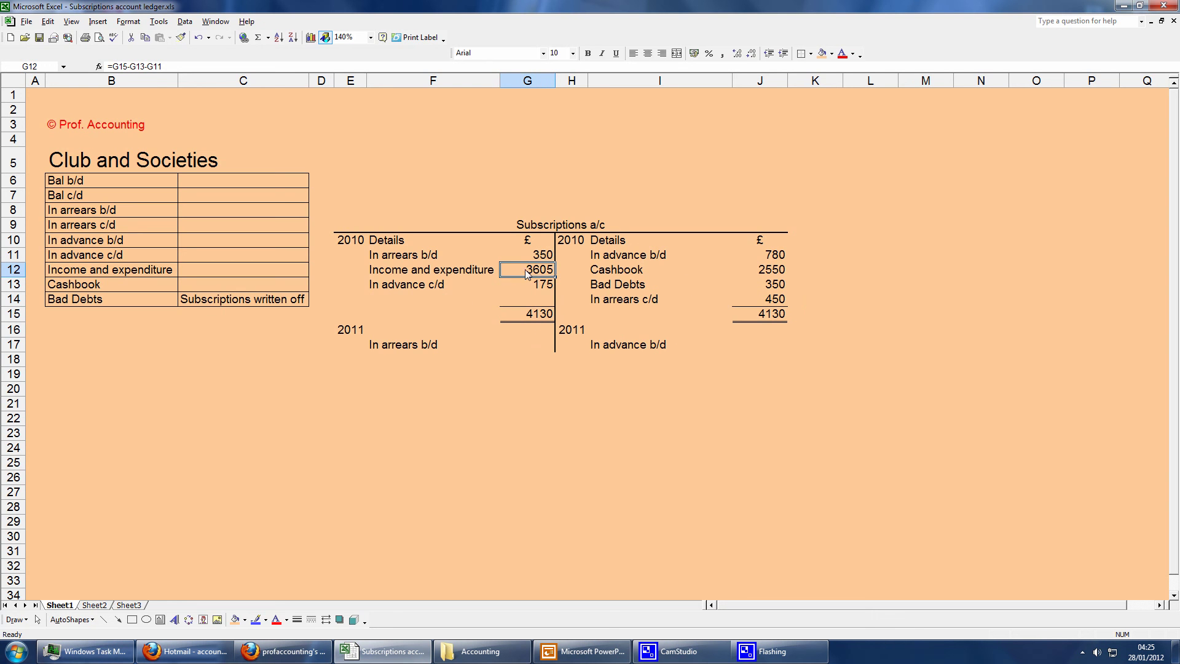
{"action": "left_click", "coordinate": [466, 271]}
{"action": "left_click", "coordinate": [541, 227]}
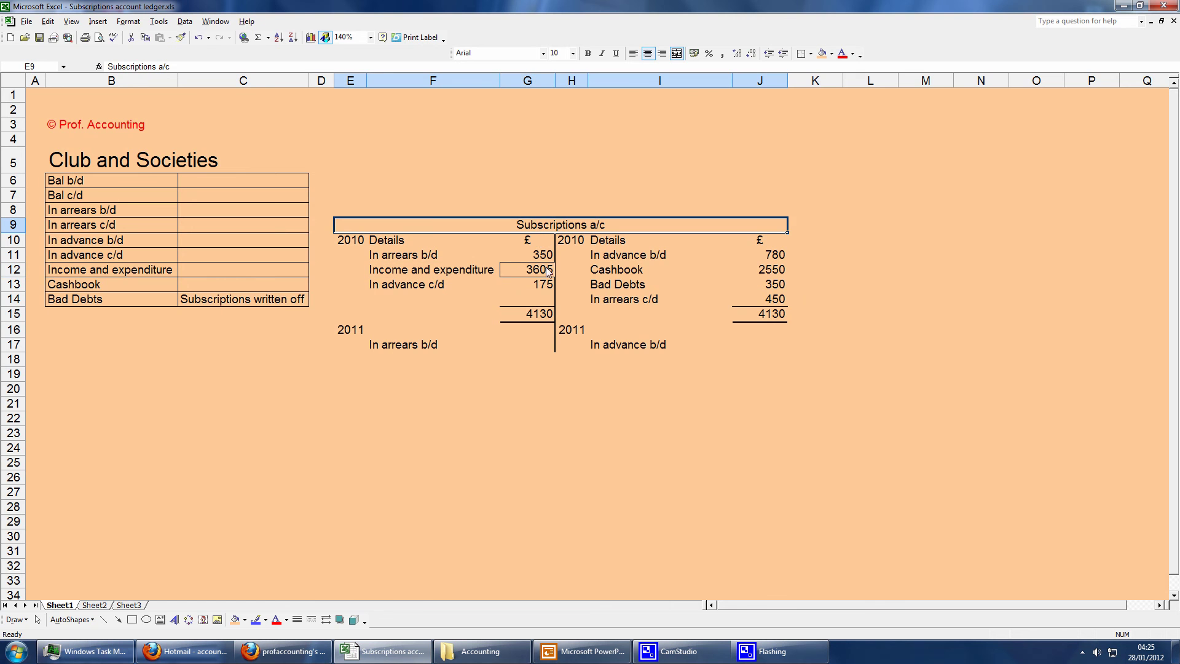
{"action": "left_click", "coordinate": [536, 372]}
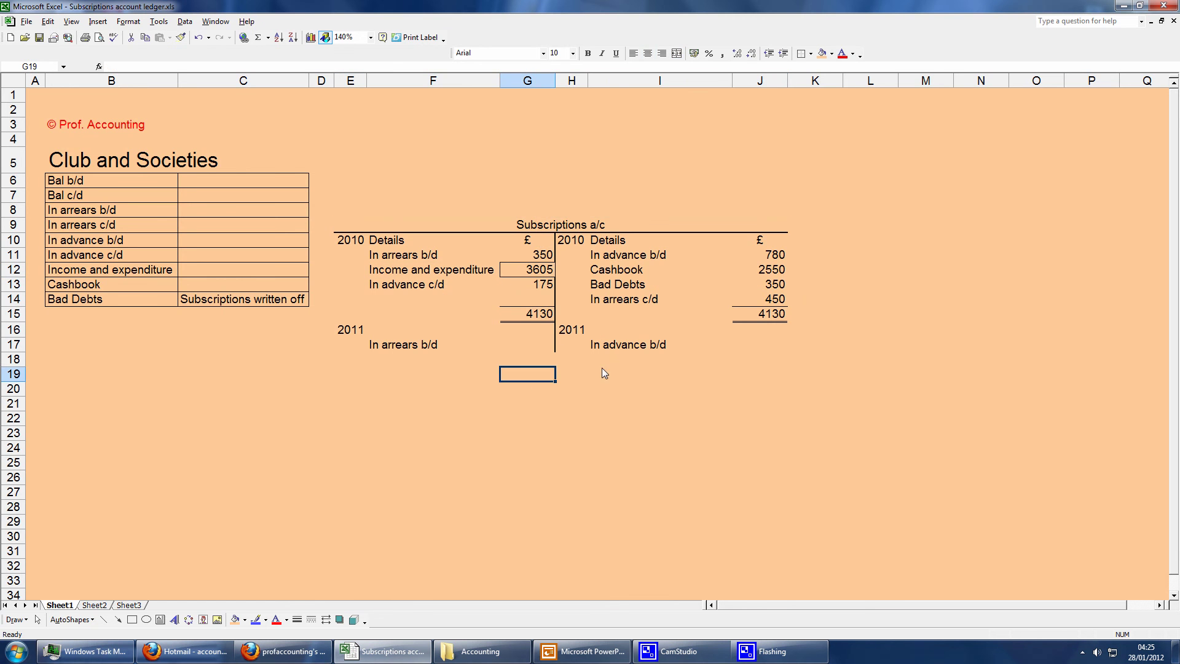
{"action": "left_click", "coordinate": [572, 380]}
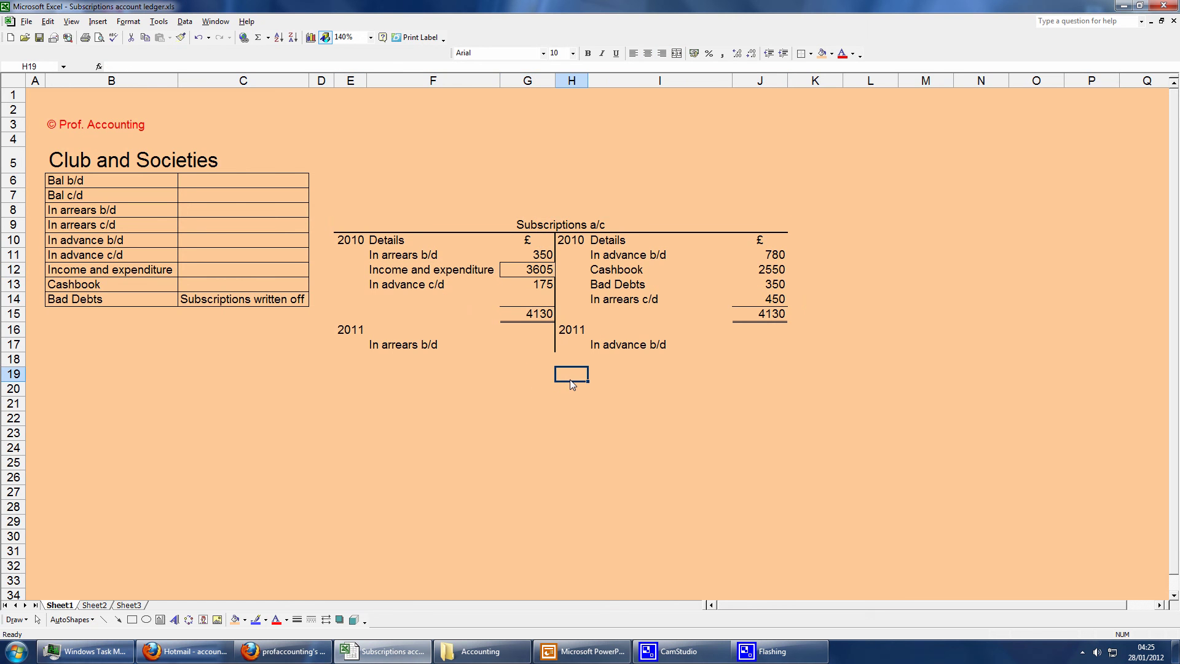
{"action": "left_click", "coordinate": [507, 360]}
{"action": "left_click", "coordinate": [506, 345]}
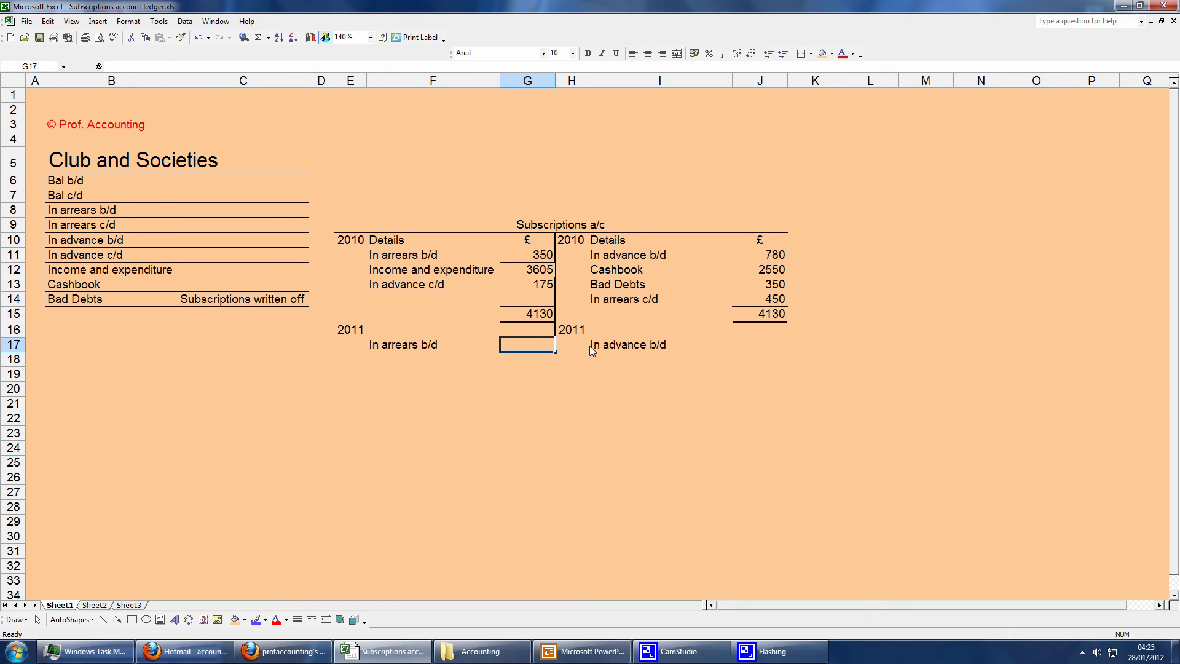
Step: Bring down 2011 balances: In arrears b/d 450 (=J14) and In advance b/d 175 (=G13)
{"action": "type", "text": "="}
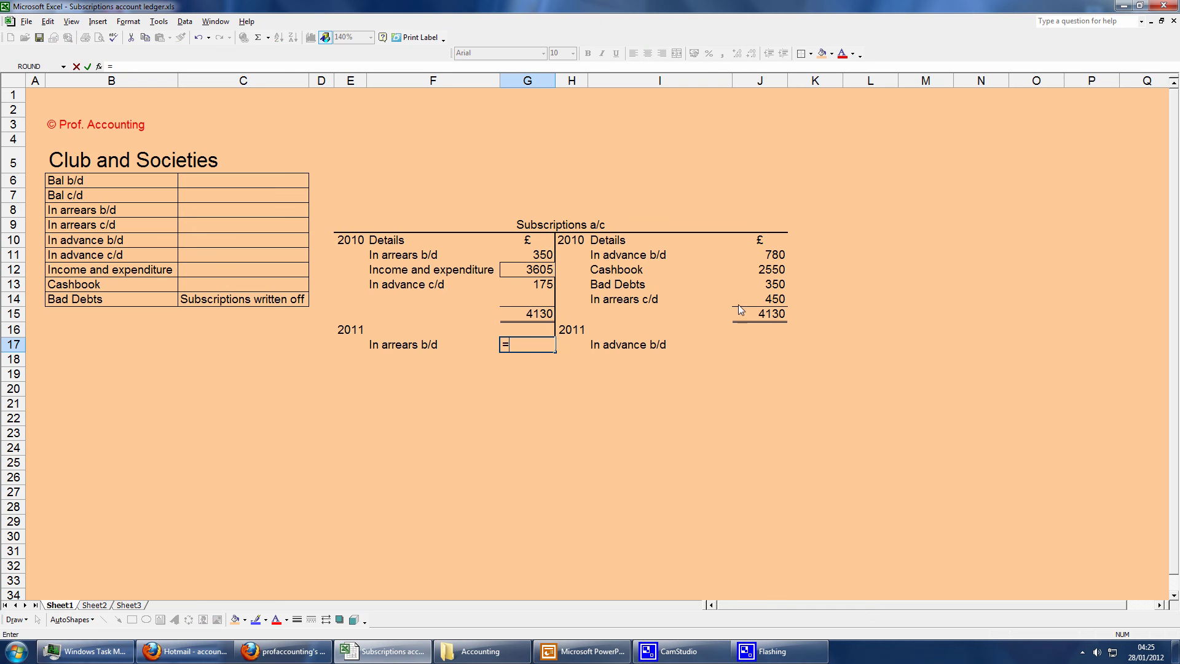
{"action": "left_click", "coordinate": [744, 303]}
{"action": "key", "text": "Return"}
{"action": "left_click", "coordinate": [761, 345]}
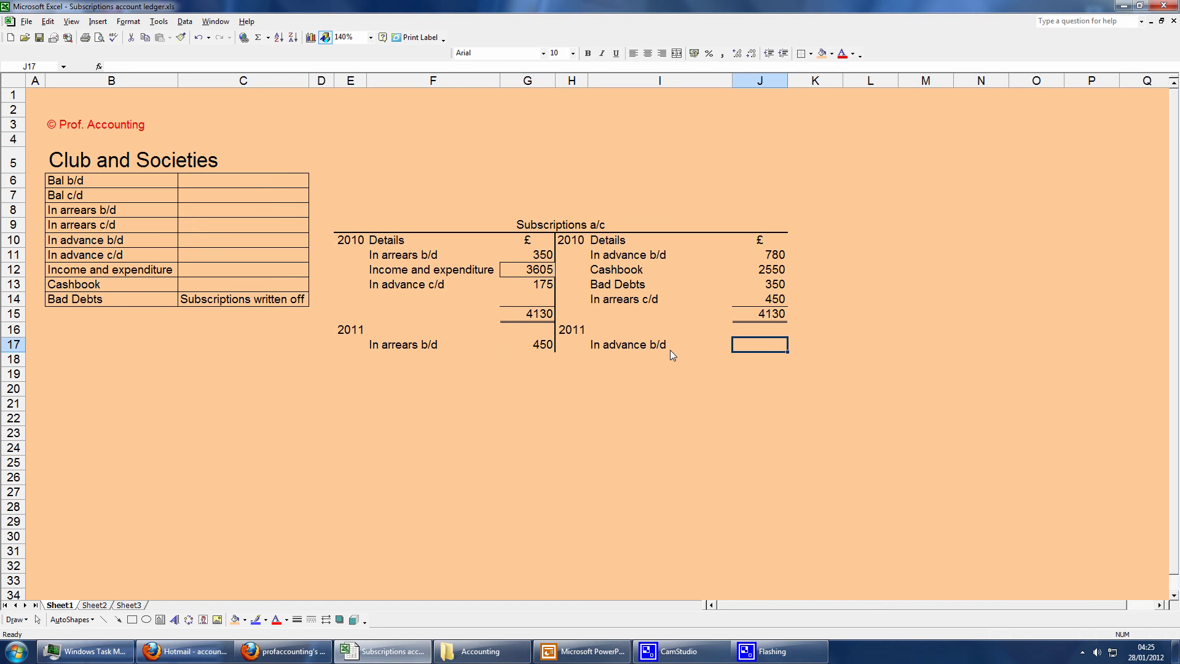
{"action": "type", "text": "="}
{"action": "left_click", "coordinate": [529, 286]}
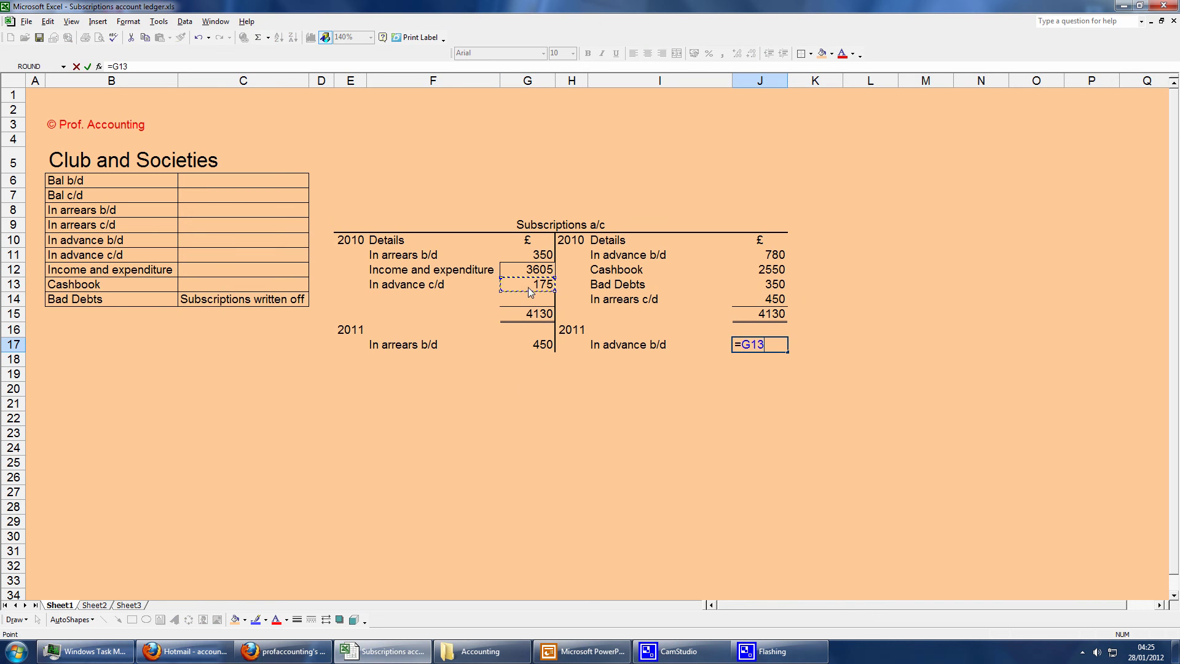
{"action": "key", "text": "Return"}
{"action": "left_click", "coordinate": [664, 389]}
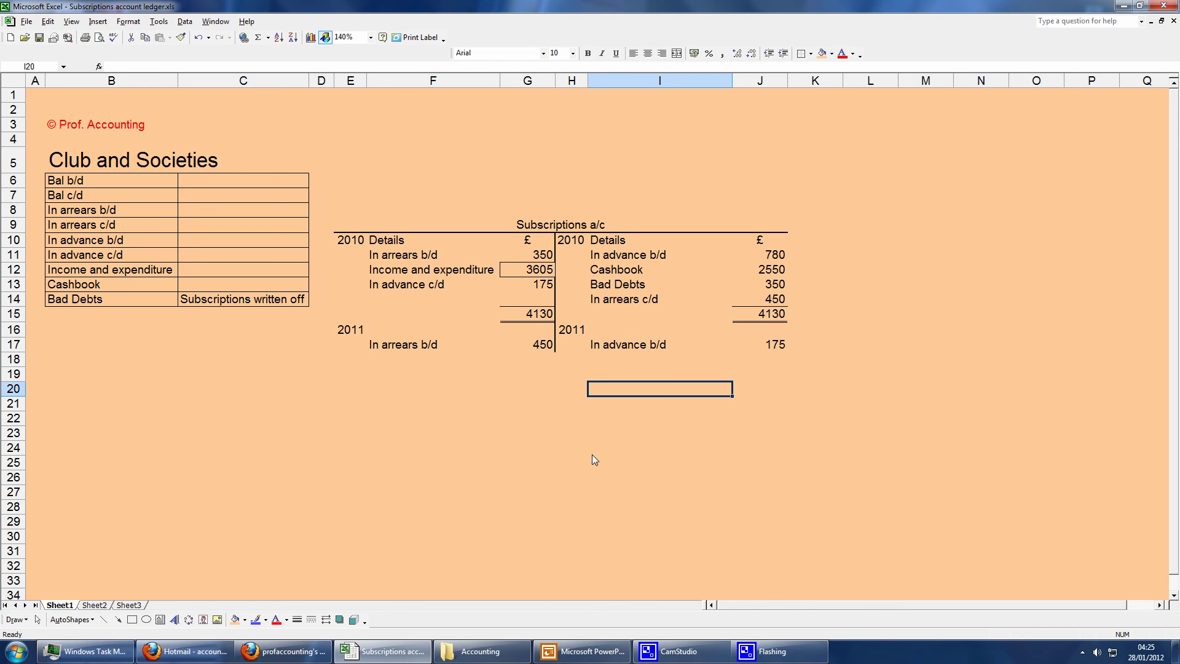
Step: Switch back to the PowerPoint Learn Accounting Podcast slide via the taskbar
{"action": "mouse_move", "coordinate": [583, 652]}
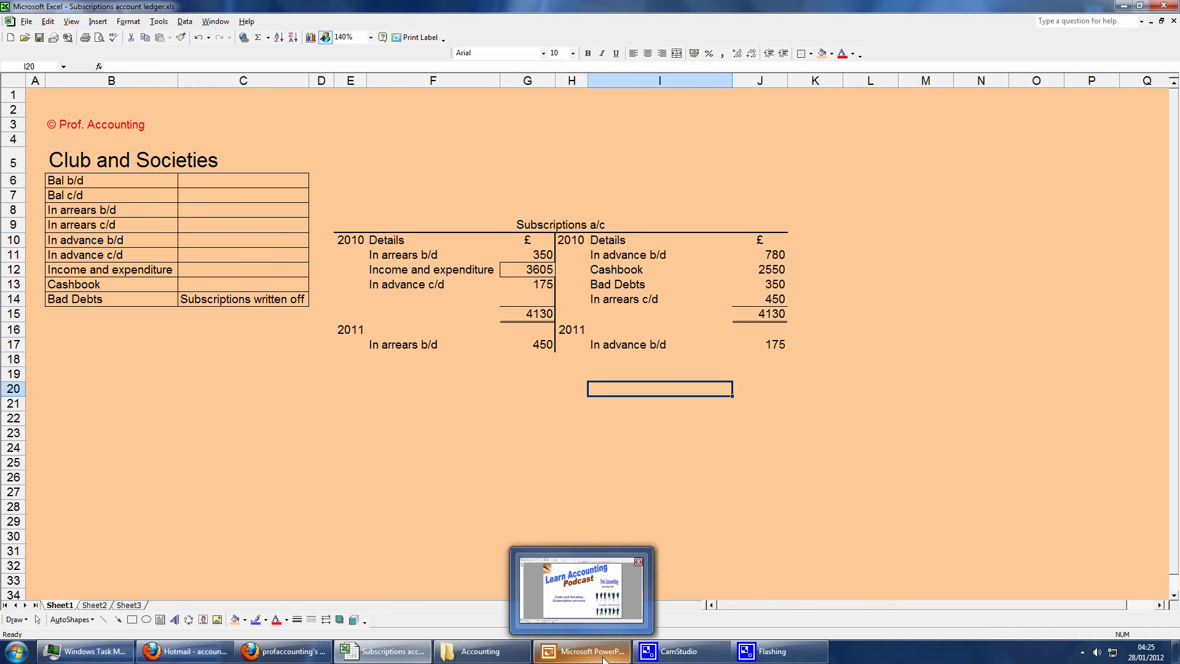
{"action": "left_click", "coordinate": [583, 652]}
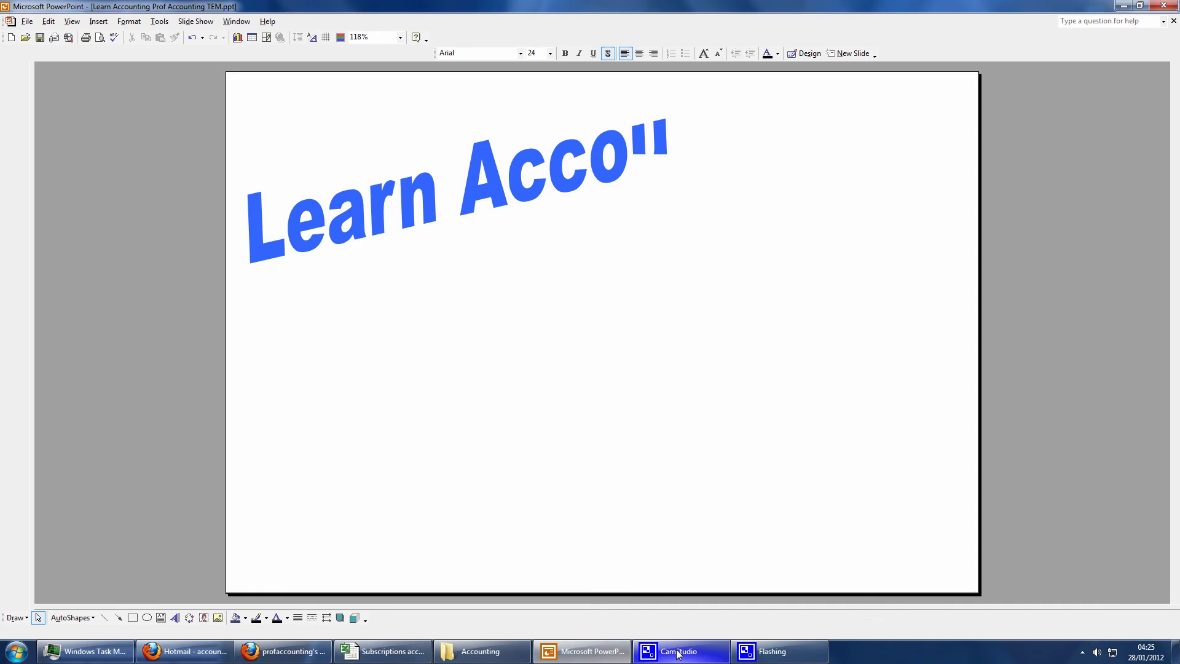
{"action": "mouse_move", "coordinate": [678, 654]}
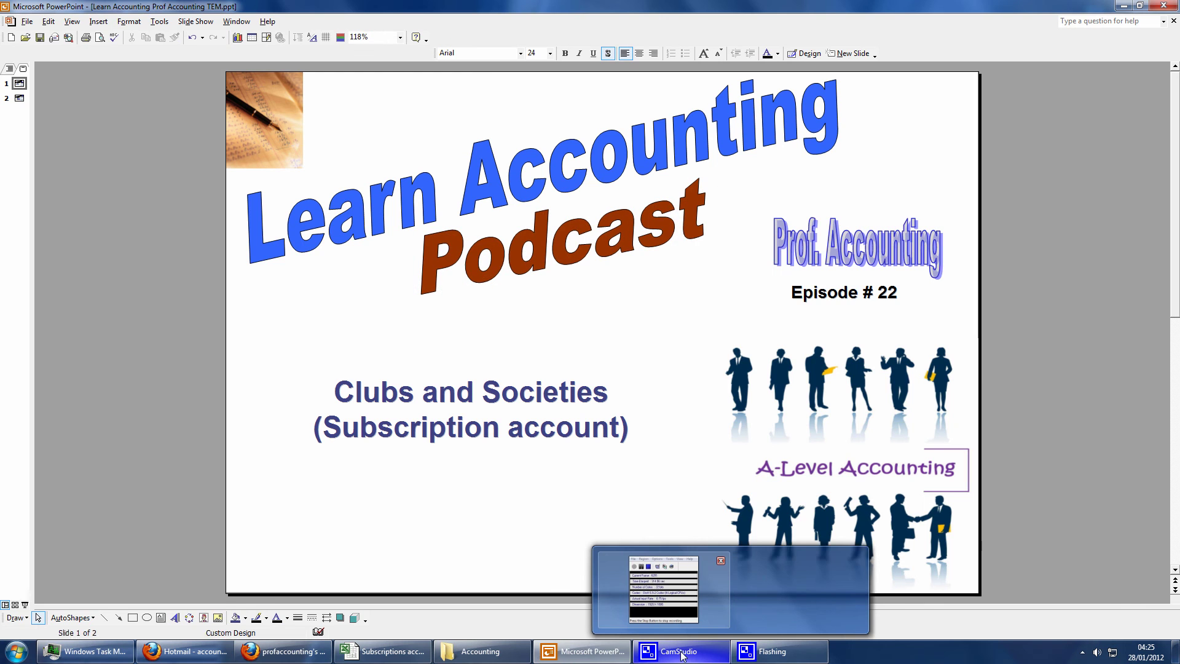